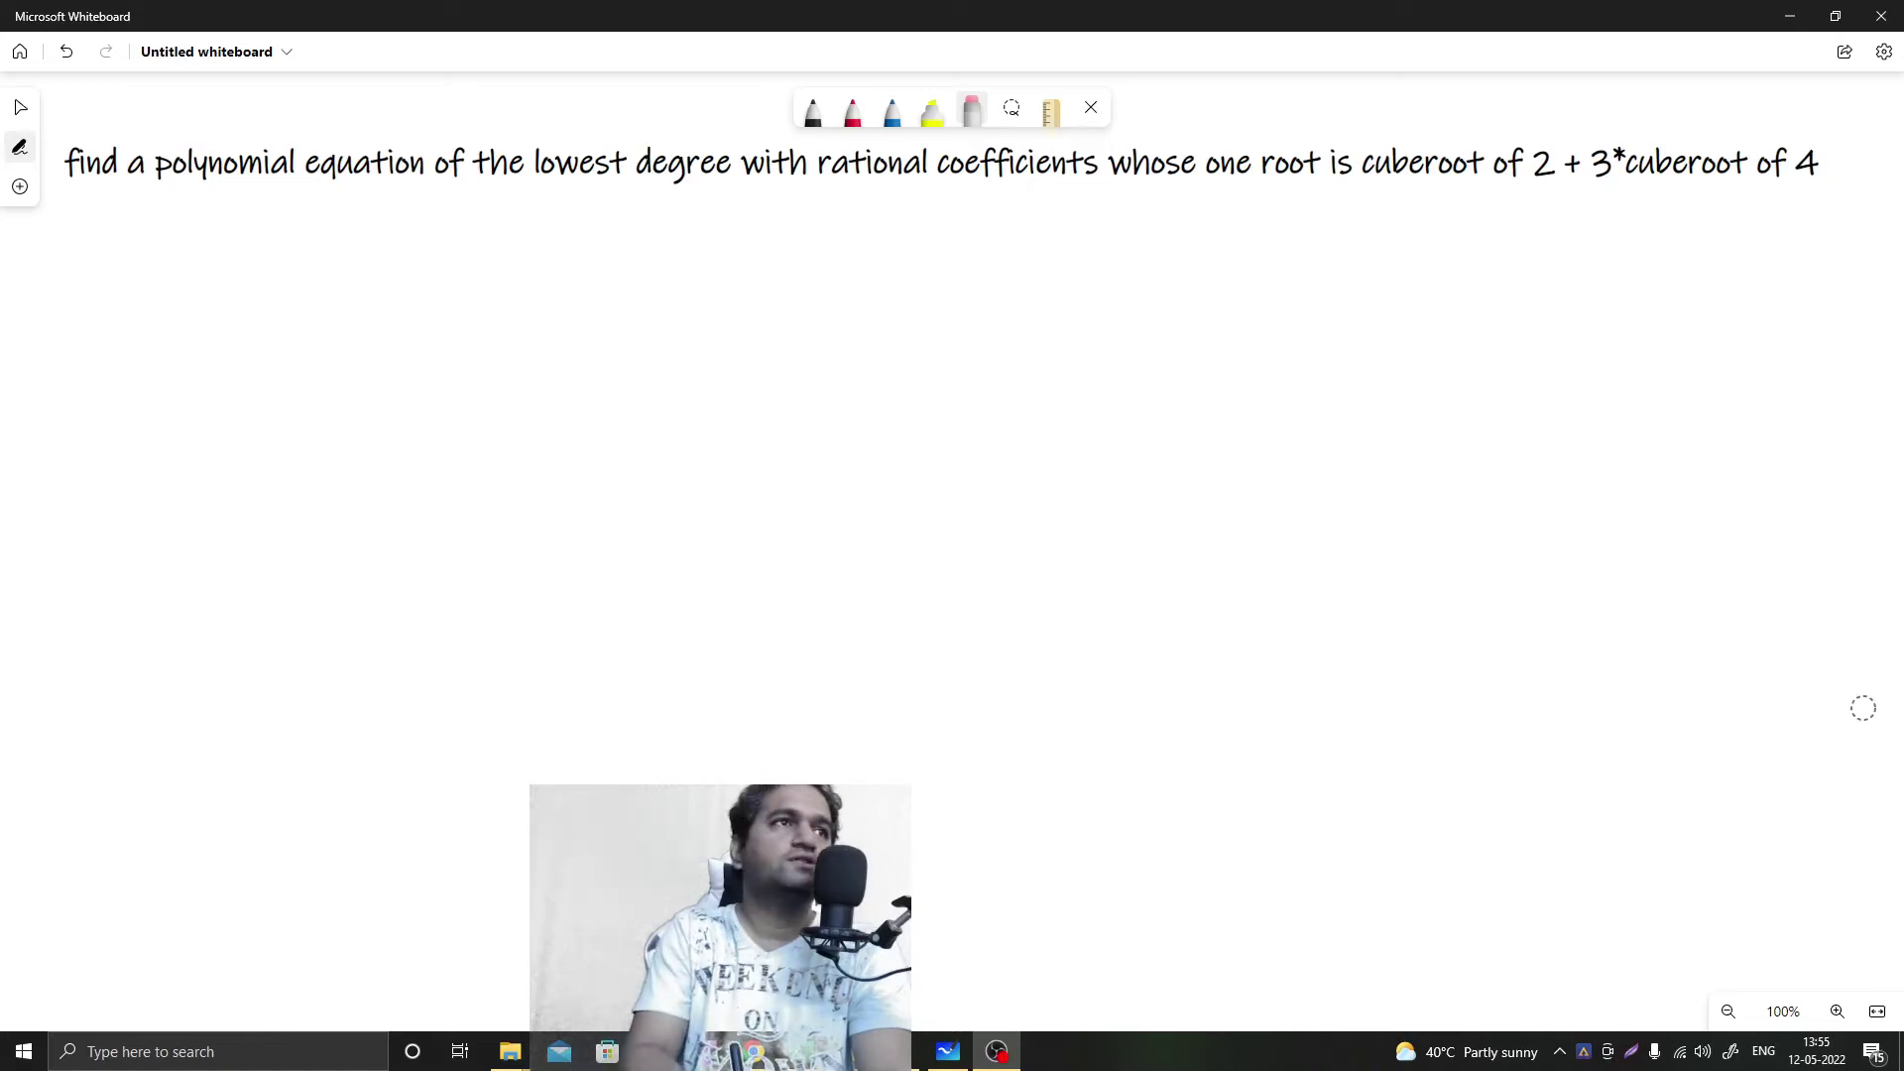
Underline the given root in black and write x = ∛2 + 3∛4 beneath the question.
key("p")
left_click_drag(1443, 191, 1732, 188)
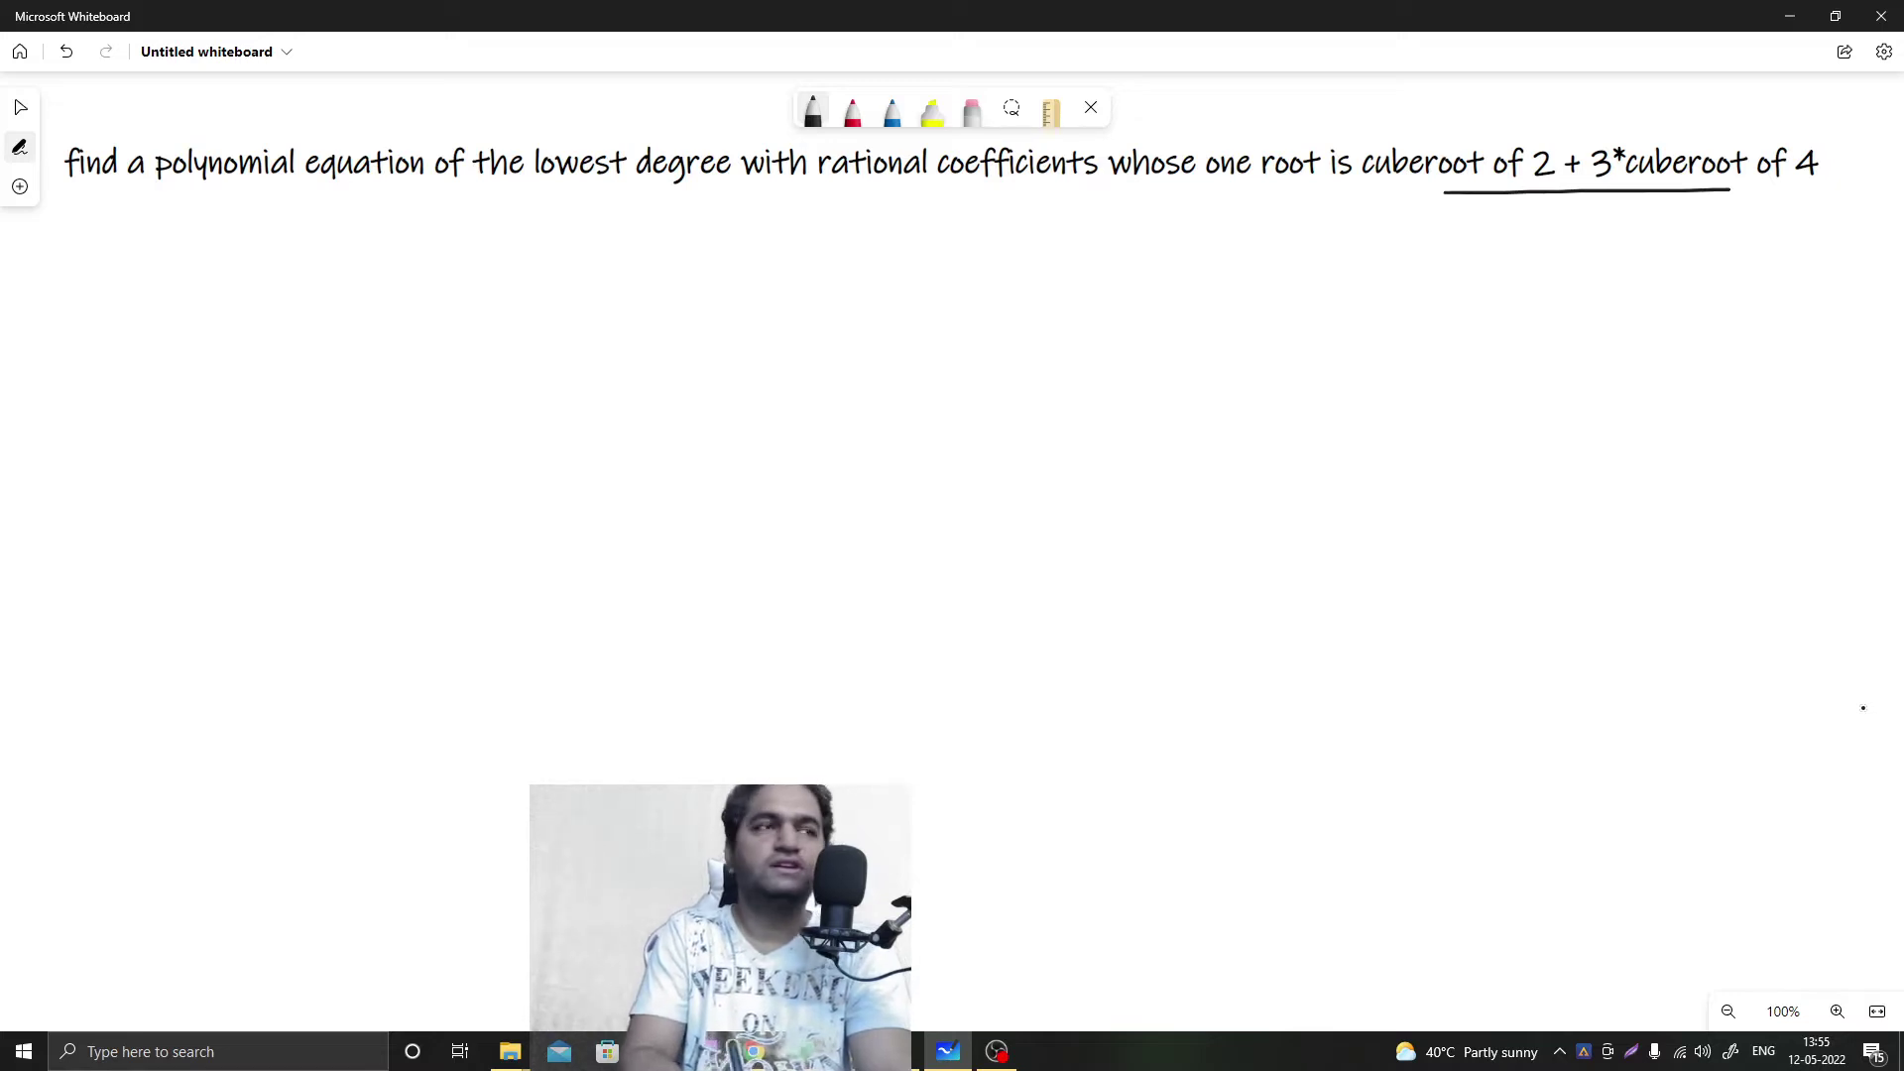
left_click_drag(100, 232, 111, 246)
left_click_drag(156, 234, 182, 241)
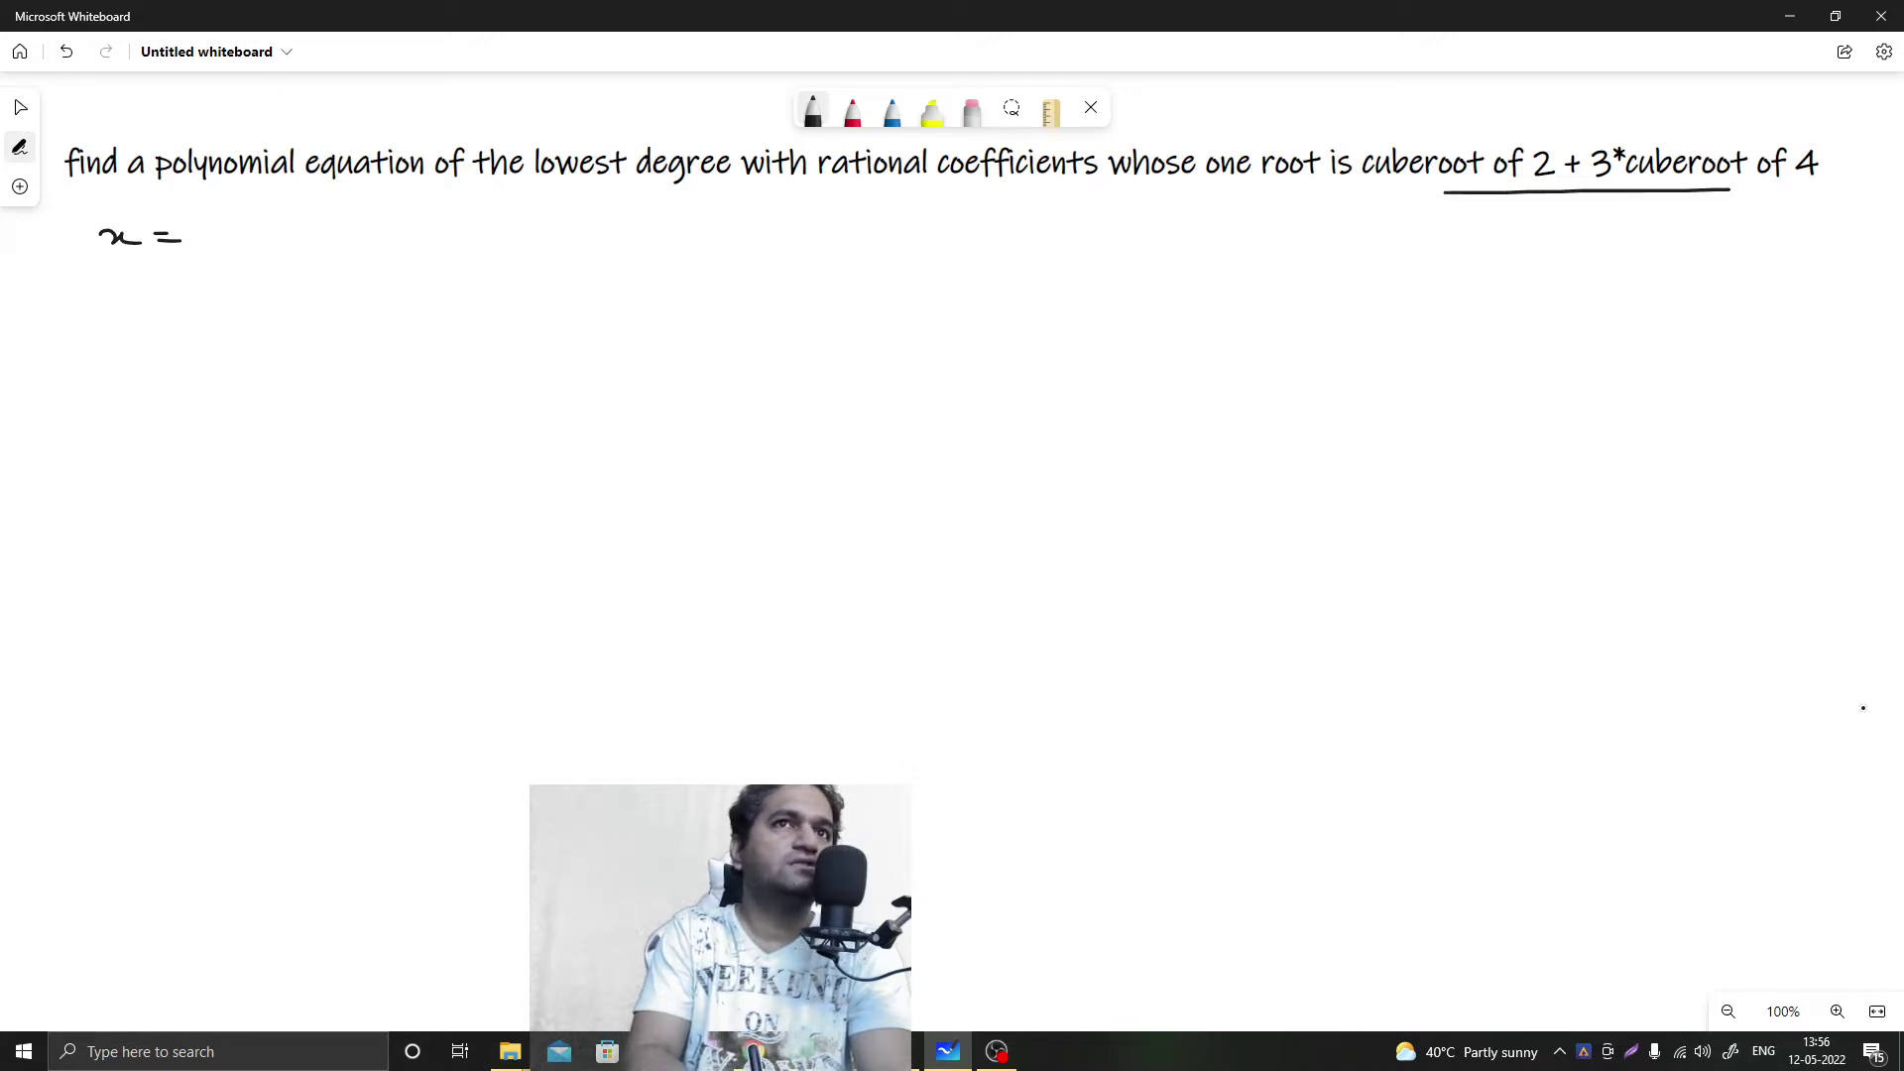
mouse_move(214, 234)
left_mouse_down()
mouse_move(281, 209)
mouse_move(262, 225)
mouse_move(282, 239)
mouse_move(202, 224)
mouse_move(330, 232)
left_mouse_up()
mouse_move(317, 223)
left_mouse_down()
mouse_move(415, 238)
mouse_move(426, 205)
mouse_move(497, 202)
mouse_move(397, 206)
mouse_move(457, 229)
left_mouse_up()
left_click_drag(452, 220, 453, 243)
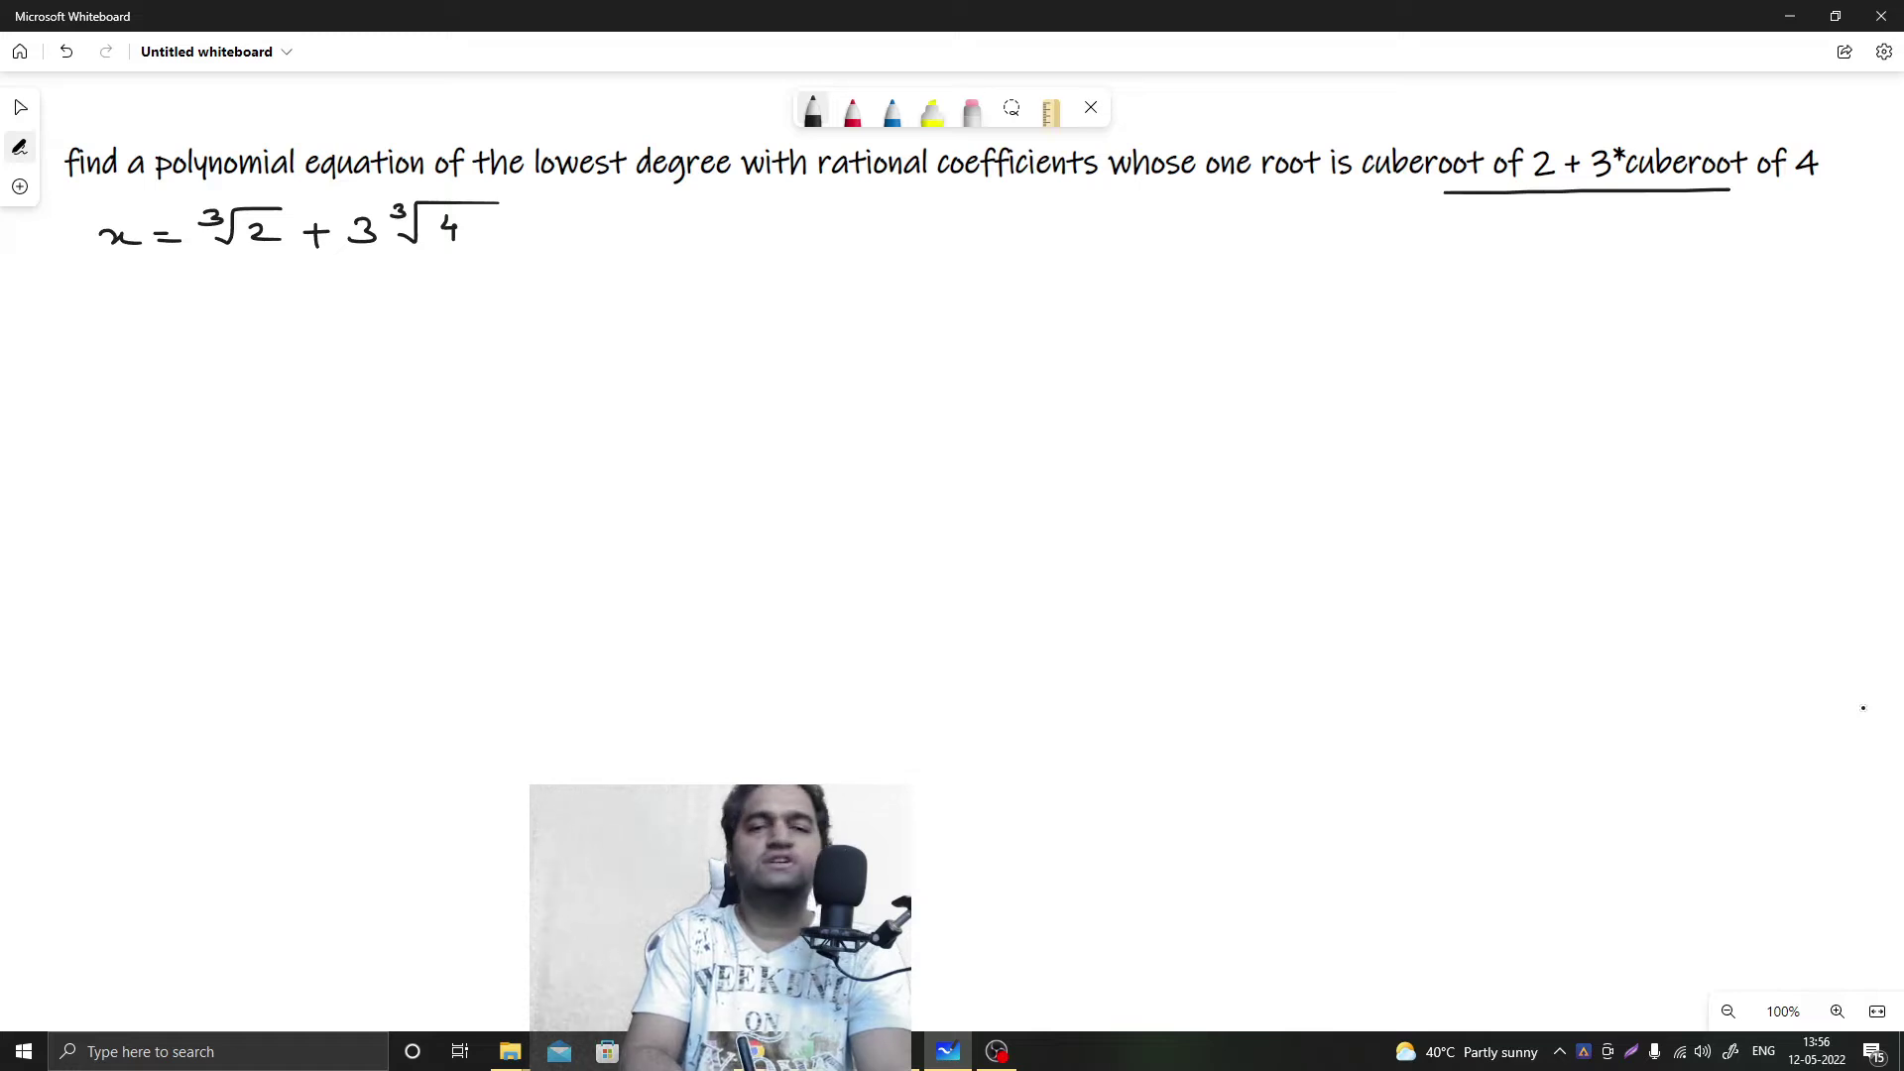
Add the blue note "cubing both sides" under the equation, then return to black ink.
left_click(893, 109)
mouse_move(85, 280)
left_mouse_down()
mouse_move(203, 284)
mouse_move(195, 309)
mouse_move(238, 266)
mouse_move(260, 288)
mouse_move(454, 285)
left_mouse_up()
left_click(813, 109)
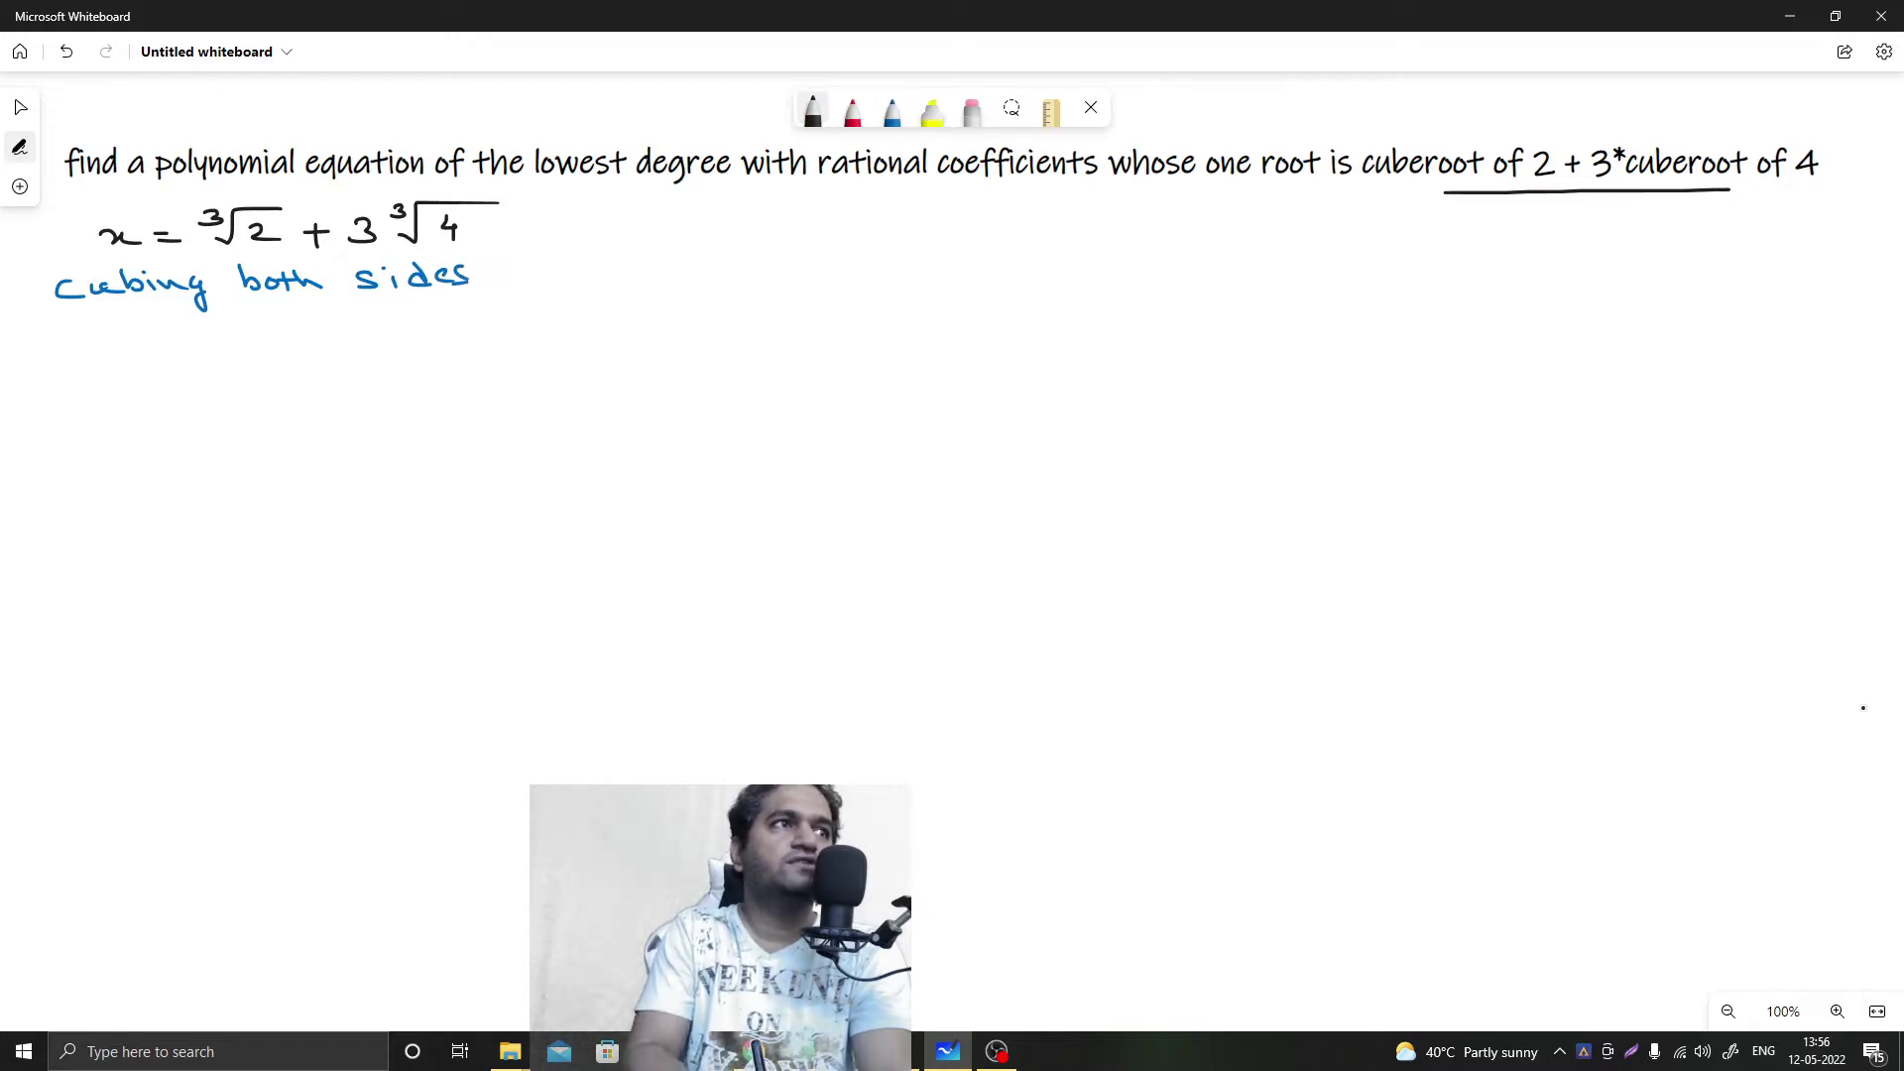
Write x³ = (∛2 + 3∛4)³ below the blue note.
mouse_move(81, 357)
left_mouse_down()
mouse_move(100, 374)
mouse_move(111, 350)
mouse_move(161, 347)
left_mouse_up()
mouse_move(135, 360)
left_mouse_down()
mouse_move(214, 378)
mouse_move(253, 338)
mouse_move(289, 335)
left_mouse_up()
mouse_move(262, 352)
left_mouse_down()
mouse_move(288, 370)
mouse_move(230, 351)
mouse_move(409, 371)
mouse_move(482, 323)
mouse_move(399, 344)
mouse_move(488, 375)
left_mouse_up()
left_click_drag(508, 306, 507, 322)
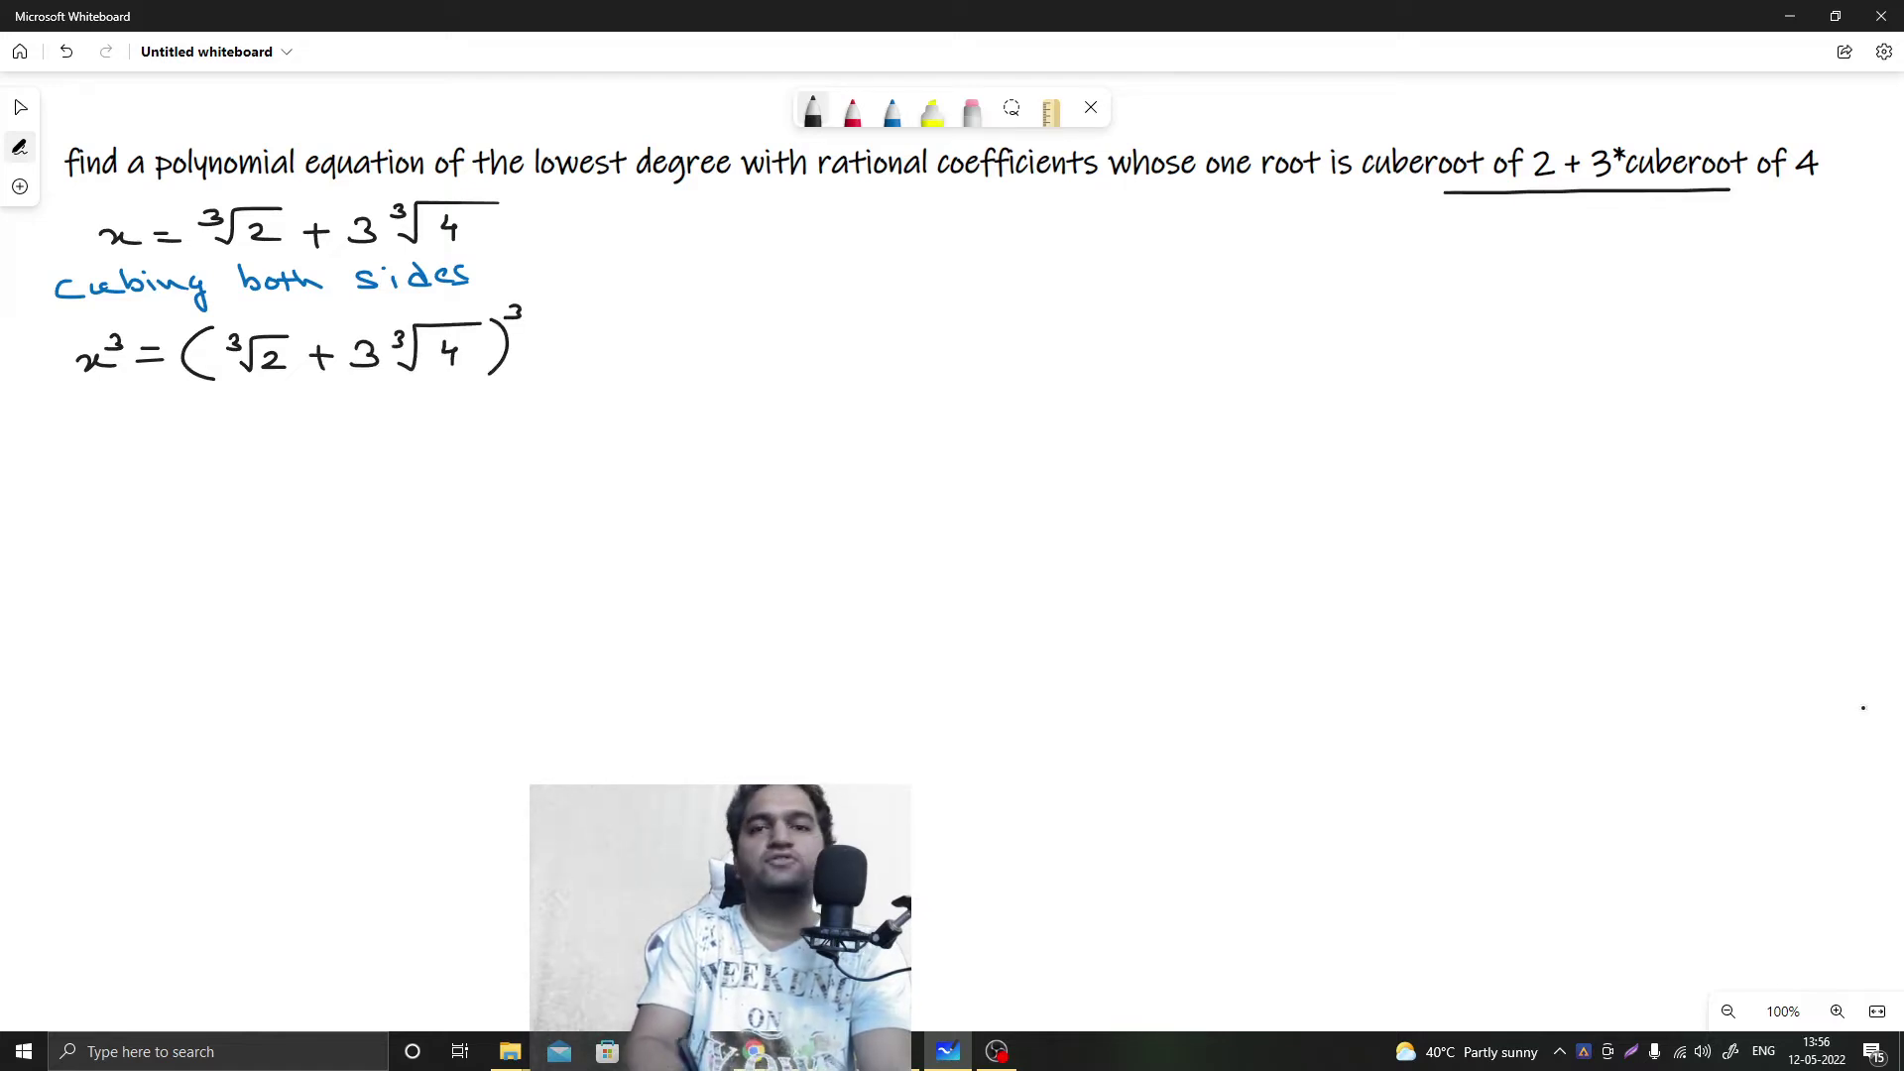
Start the red identity (a+b)³ = a³ + b³ to the right of the first equation.
left_click(852, 109)
mouse_move(656, 204)
left_mouse_down()
mouse_move(650, 235)
mouse_move(740, 218)
mouse_move(727, 231)
left_mouse_up()
left_click_drag(743, 205, 760, 228)
left_click_drag(773, 203, 779, 234)
left_click_drag(786, 192, 789, 212)
mouse_move(816, 214)
left_mouse_down()
mouse_move(921, 225)
mouse_move(920, 198)
mouse_move(925, 226)
mouse_move(982, 214)
left_mouse_up()
mouse_move(966, 202)
left_mouse_down()
mouse_move(967, 232)
mouse_move(1022, 222)
left_mouse_up()
left_click_drag(1019, 196, 1021, 213)
Finish the red identity with + b³ + 3ab(a+b), then go back to black ink.
mouse_move(1048, 215)
left_mouse_down()
mouse_move(1109, 210)
mouse_move(1096, 228)
mouse_move(1166, 226)
left_mouse_up()
left_click_drag(1214, 199, 1226, 230)
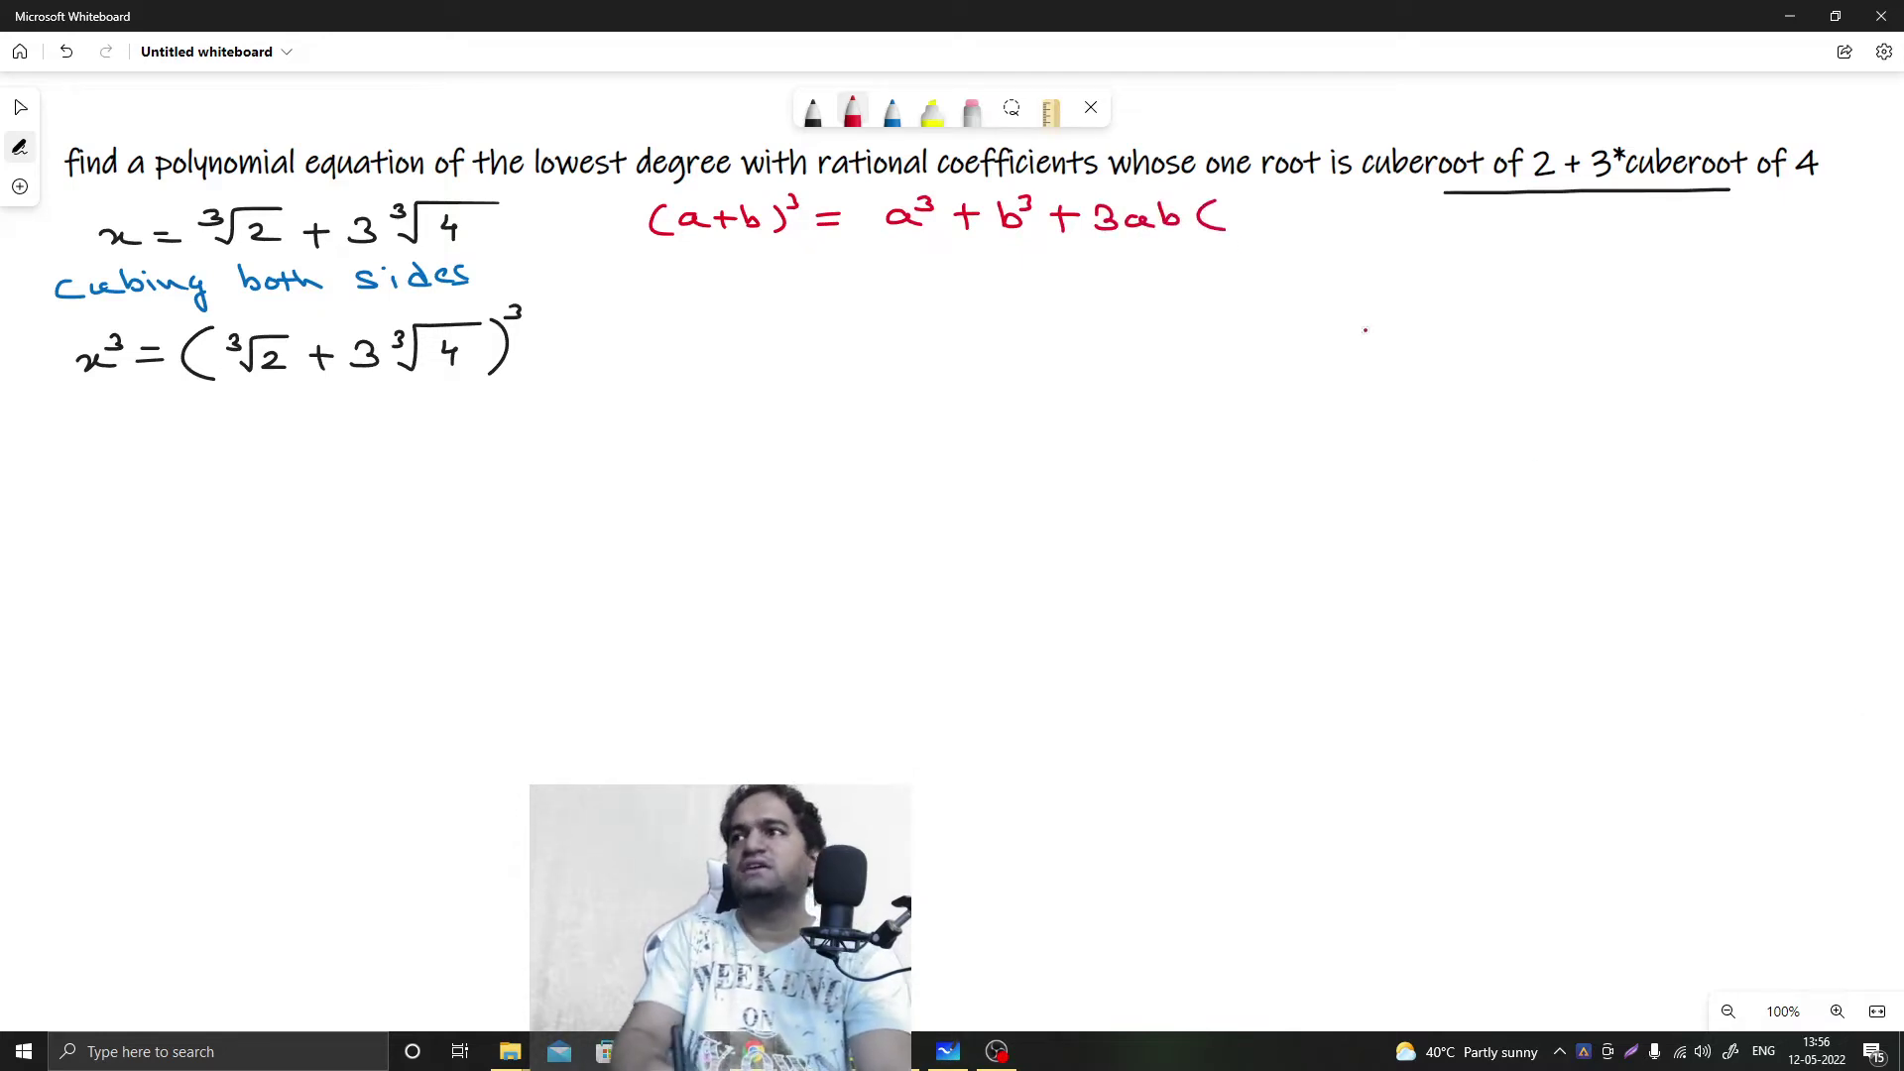
mouse_move(1259, 212)
left_mouse_down()
mouse_move(1262, 227)
mouse_move(1296, 215)
left_mouse_up()
mouse_move(1285, 204)
left_mouse_down()
mouse_move(1285, 227)
mouse_move(1331, 231)
left_mouse_up()
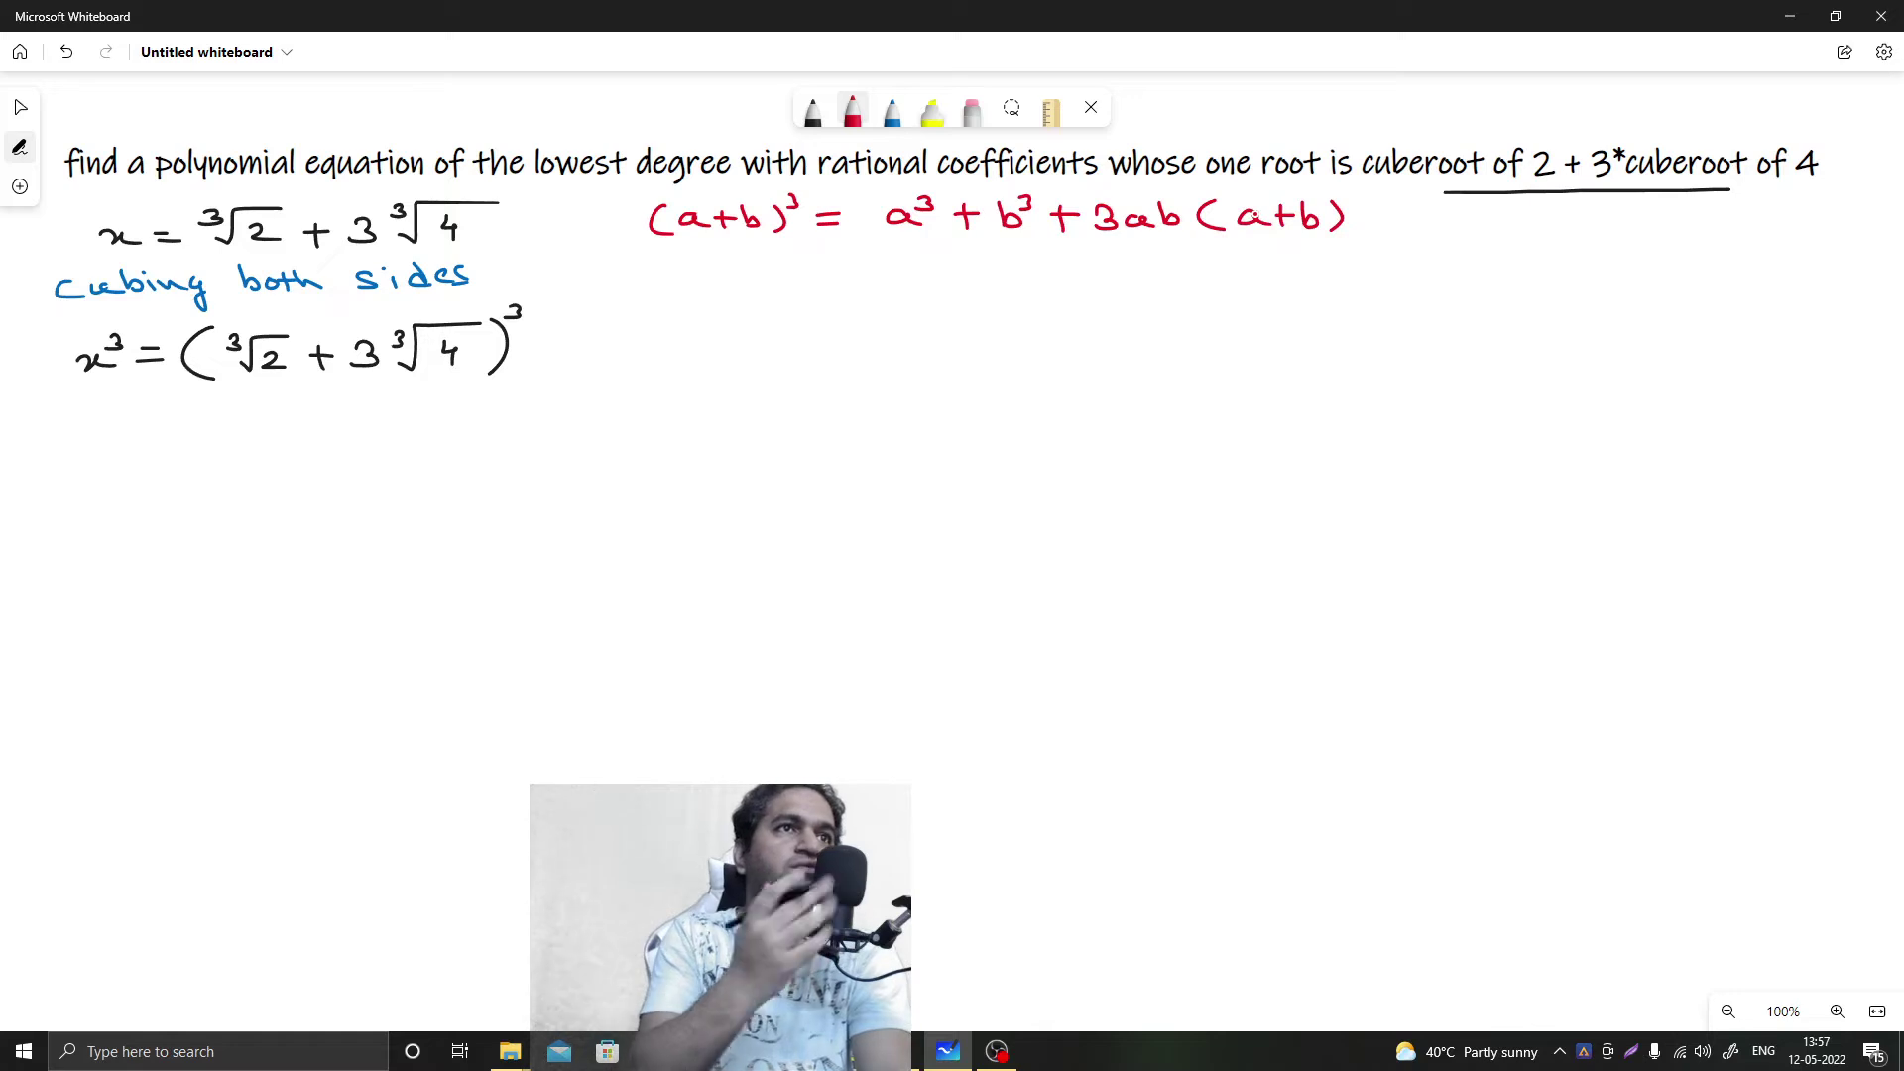
left_click(812, 109)
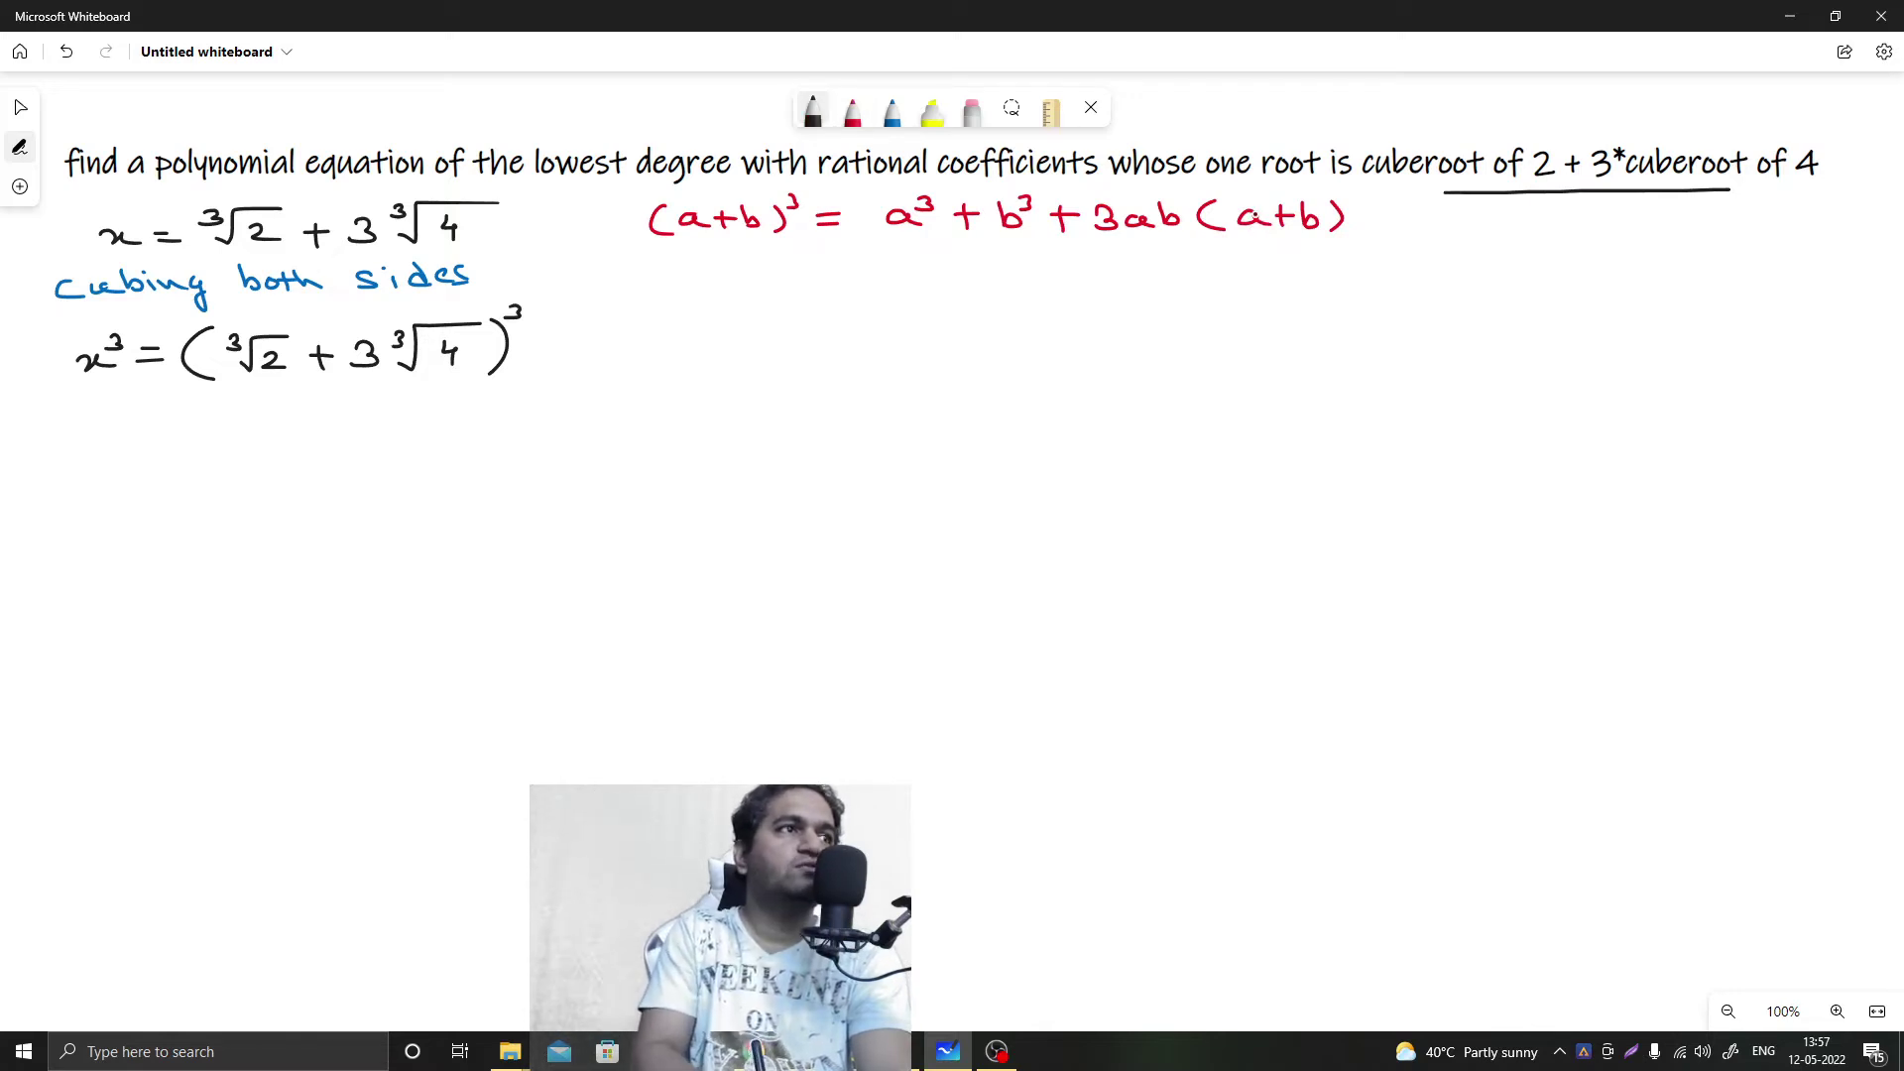
Begin a new line x³ = and double-underline a³ in the red identity.
left_click_drag(68, 415, 111, 434)
left_click_drag(108, 398, 109, 415)
left_click_drag(147, 421, 171, 420)
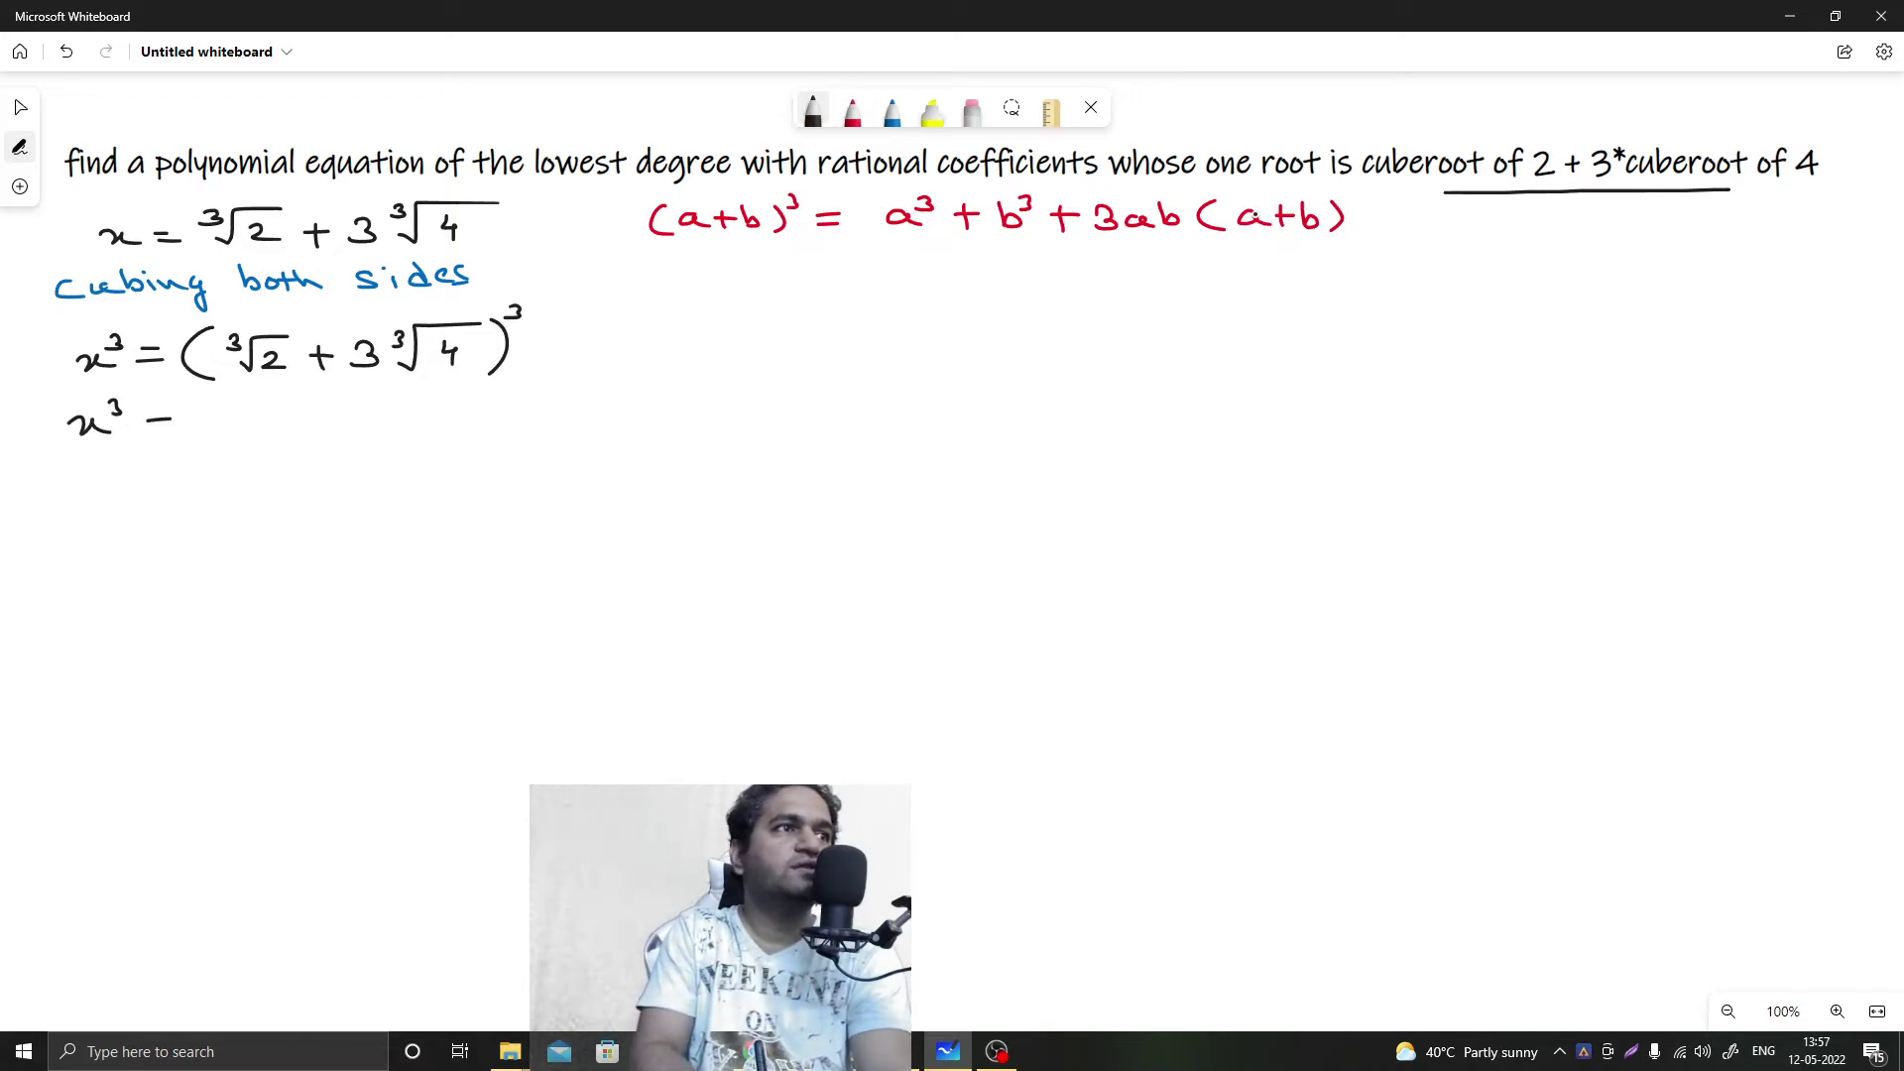
left_click_drag(889, 237, 919, 238)
left_click_drag(893, 241, 922, 242)
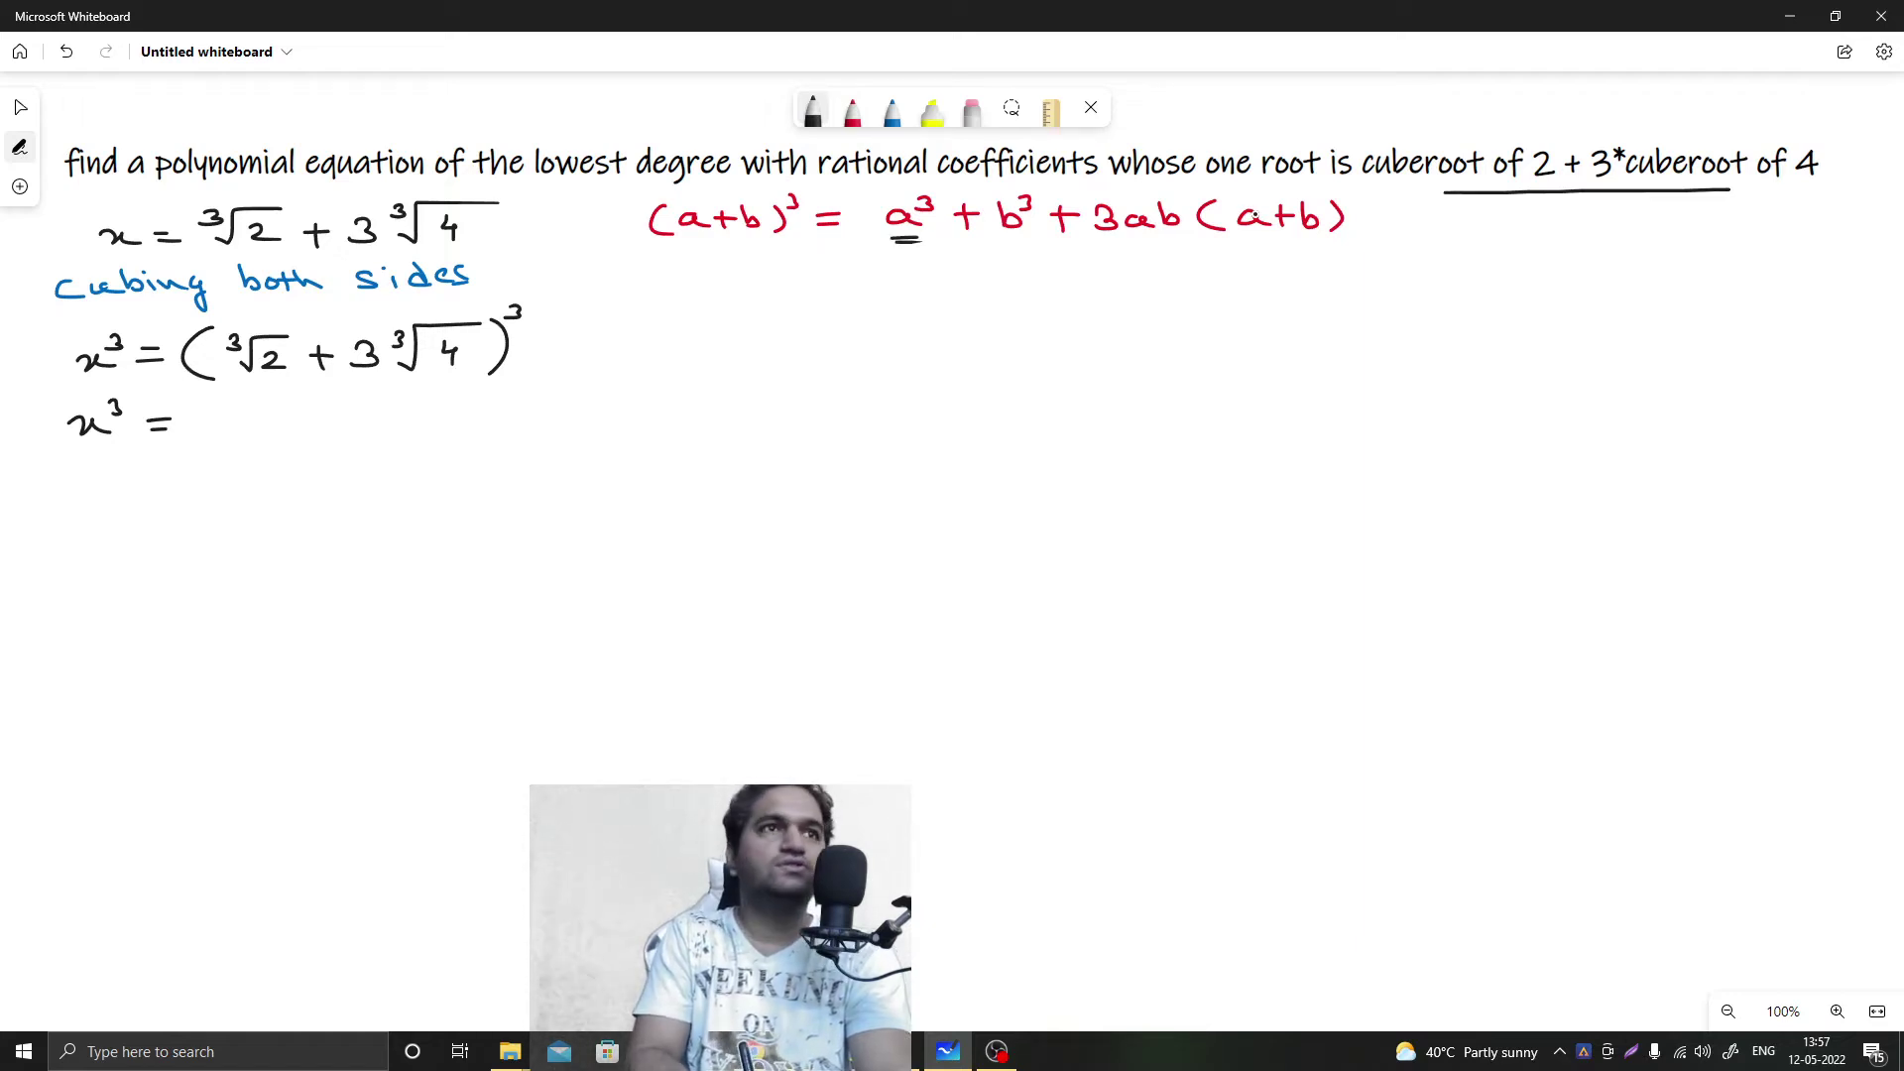
Write (∛2)³ + (3∛4)³ + on the line, double-underlining b³ in the identity.
mouse_move(217, 407)
left_mouse_down()
mouse_move(216, 449)
mouse_move(283, 410)
left_mouse_up()
mouse_move(262, 424)
left_mouse_down()
mouse_move(287, 442)
mouse_move(219, 426)
mouse_move(308, 433)
mouse_move(296, 451)
left_mouse_up()
mouse_move(308, 396)
left_mouse_down()
mouse_move(309, 416)
mouse_move(380, 425)
left_mouse_up()
left_click_drag(363, 411, 364, 444)
left_click_drag(1002, 237, 1023, 237)
left_click_drag(1001, 243, 1022, 243)
mouse_move(417, 403)
left_mouse_down()
mouse_move(418, 450)
mouse_move(443, 430)
mouse_move(429, 444)
left_mouse_up()
mouse_move(472, 436)
left_mouse_down()
mouse_move(542, 400)
mouse_move(516, 447)
mouse_move(461, 416)
mouse_move(570, 416)
mouse_move(558, 444)
left_mouse_up()
mouse_move(568, 386)
left_mouse_down()
mouse_move(559, 441)
mouse_move(573, 414)
mouse_move(645, 413)
mouse_move(630, 433)
mouse_move(674, 420)
left_mouse_up()
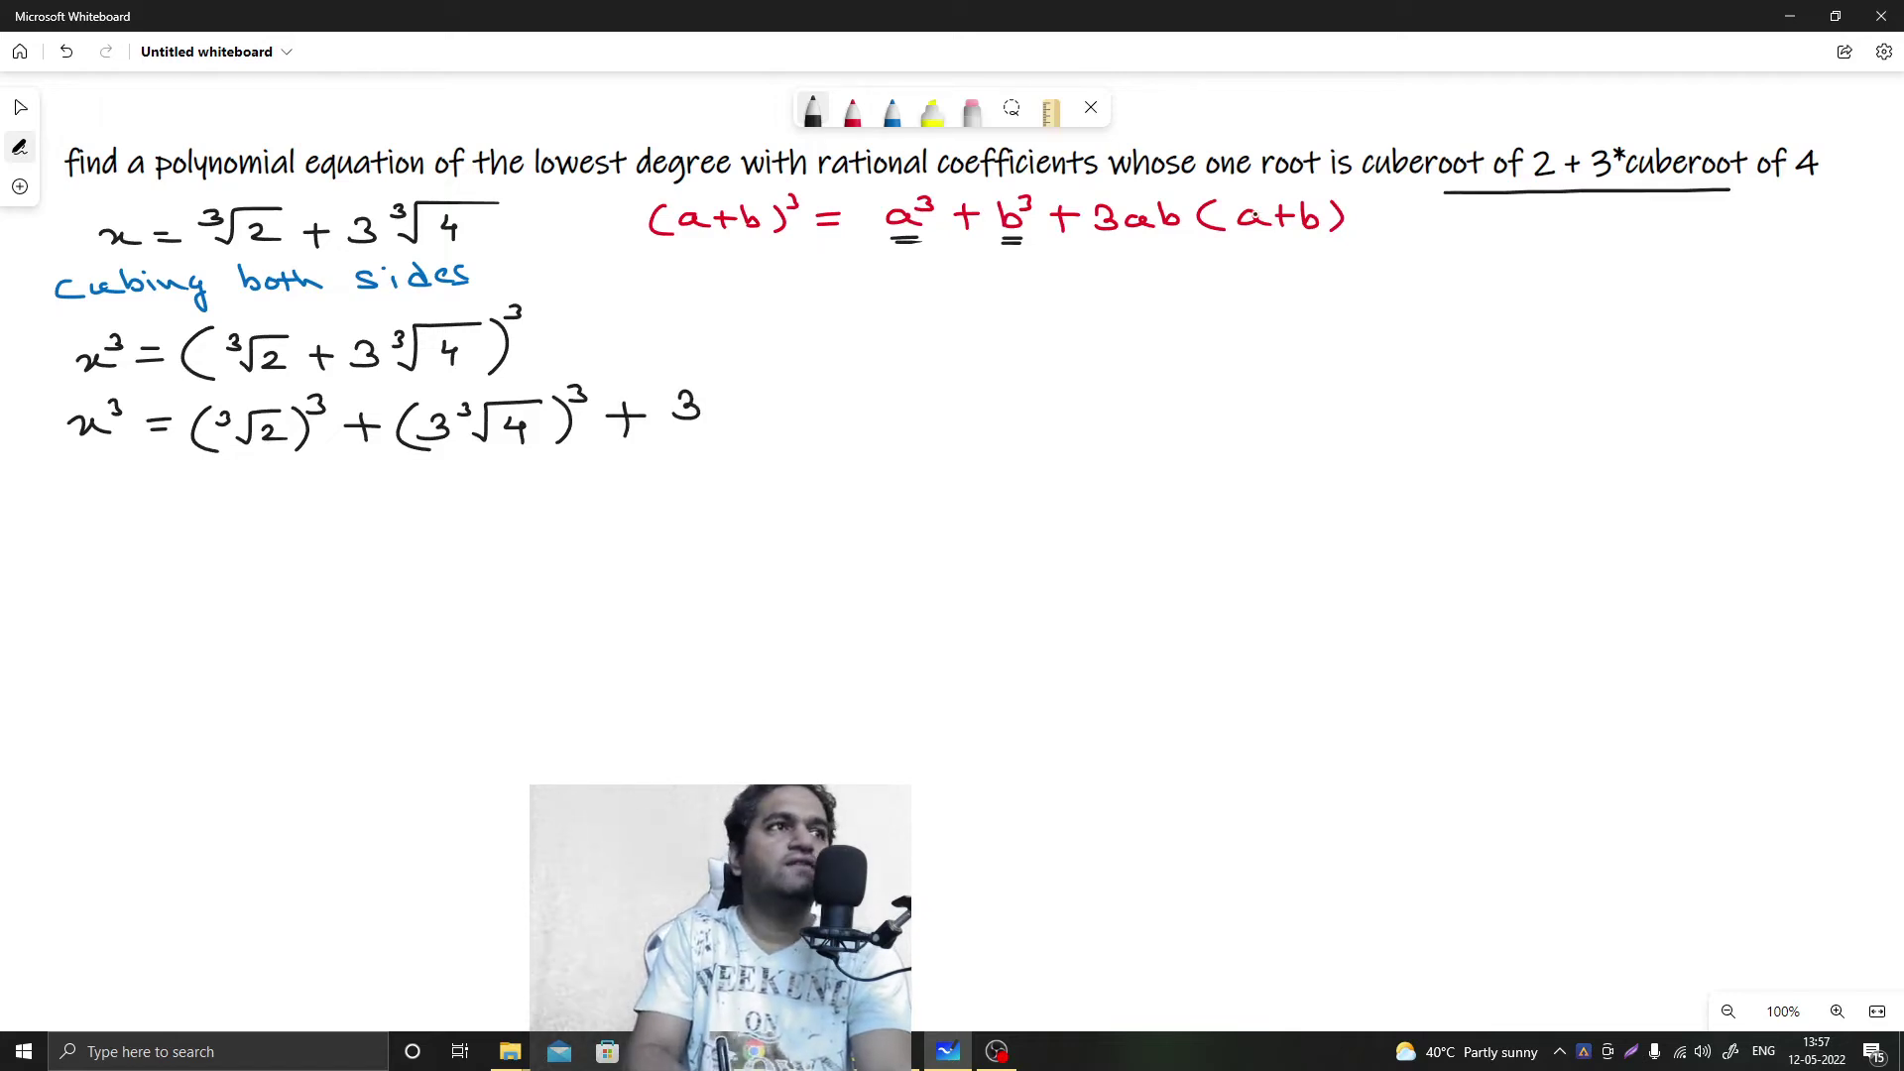
Add the term 3×2^(1/3)×3×4^(1/3)(∛2 + 3∛4) and start another x³ = line.
mouse_move(718, 397)
left_mouse_down()
mouse_move(749, 418)
mouse_move(753, 377)
left_mouse_up()
mouse_move(744, 384)
left_mouse_down()
mouse_move(765, 394)
mouse_move(716, 417)
left_mouse_up()
mouse_move(715, 400)
left_mouse_down()
mouse_move(698, 417)
mouse_move(866, 422)
left_mouse_up()
mouse_move(866, 399)
left_mouse_down()
mouse_move(841, 421)
mouse_move(914, 405)
mouse_move(900, 419)
mouse_move(942, 375)
left_mouse_up()
mouse_move(925, 383)
left_mouse_down()
mouse_move(922, 400)
mouse_move(1001, 426)
left_mouse_up()
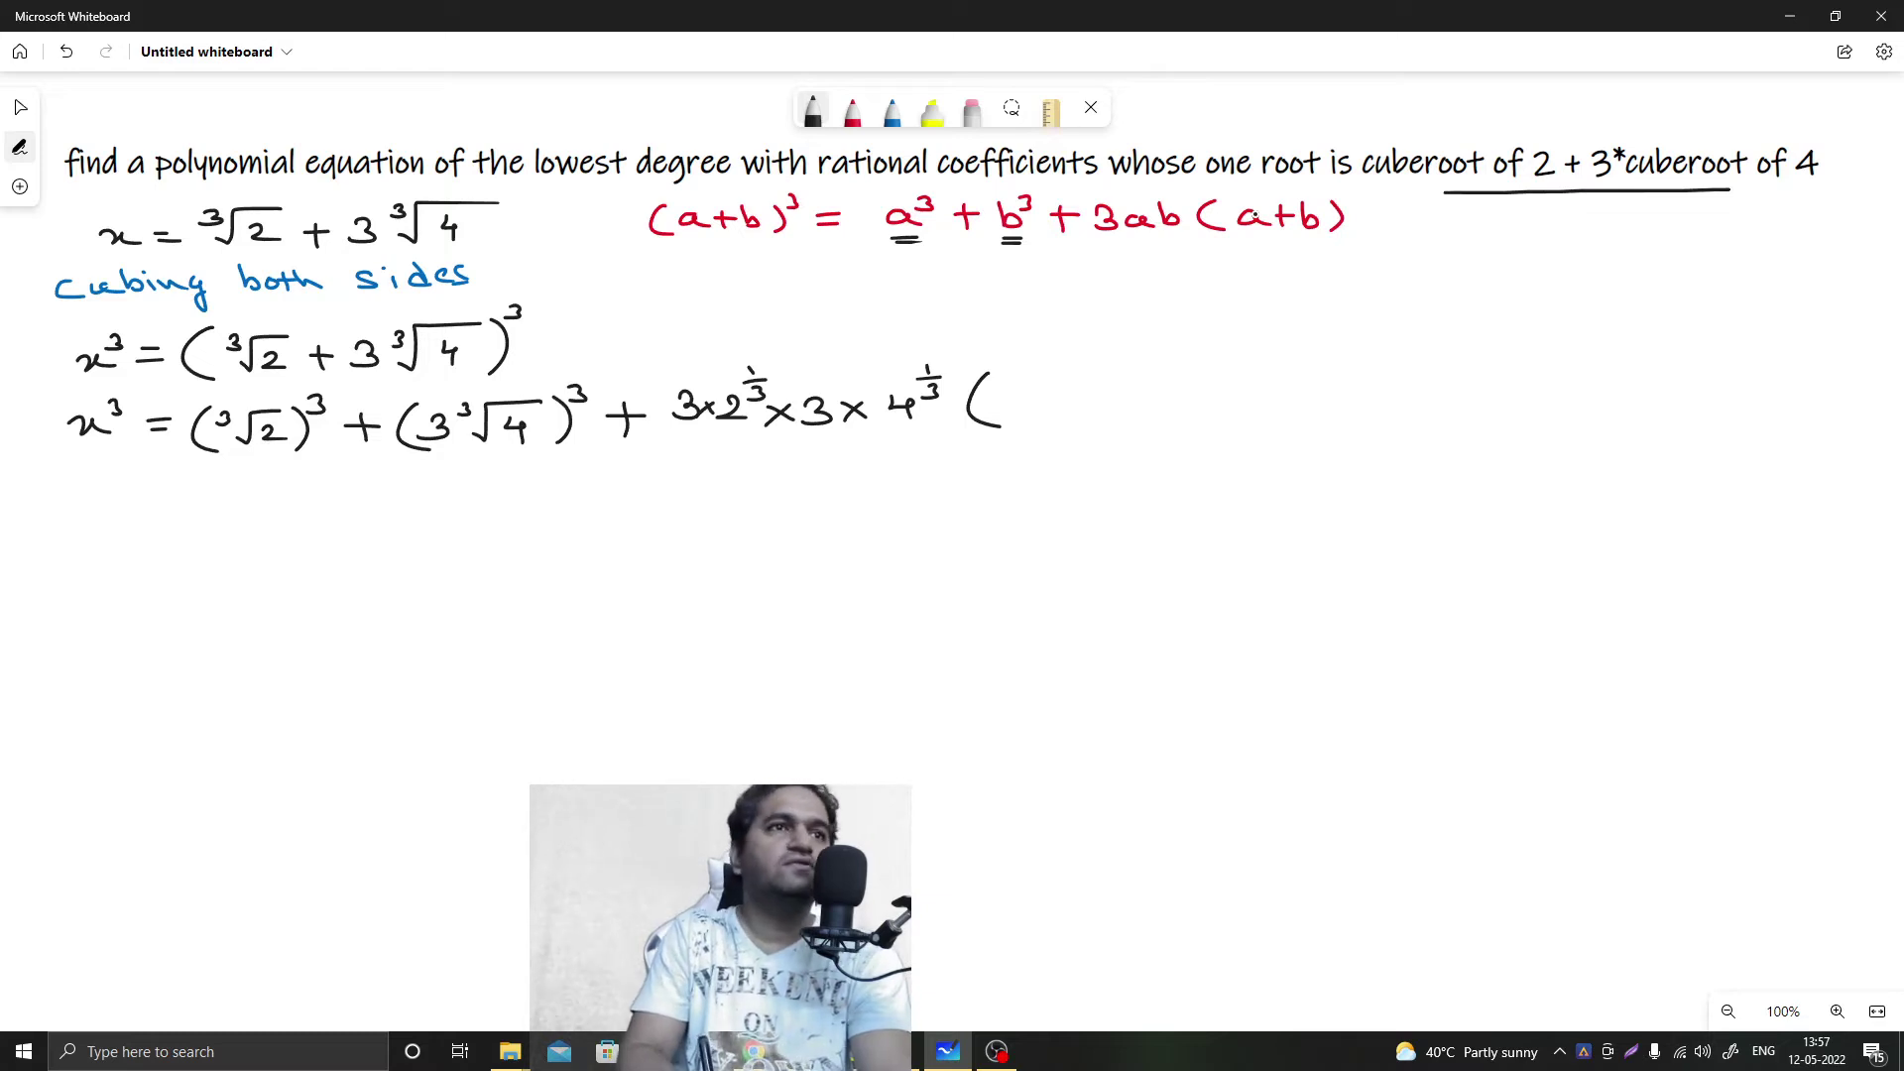
mouse_move(1029, 409)
left_mouse_down()
mouse_move(1040, 420)
mouse_move(1086, 376)
mouse_move(1102, 414)
mouse_move(1015, 393)
mouse_move(1148, 393)
mouse_move(1133, 413)
mouse_move(1200, 389)
mouse_move(1178, 406)
mouse_move(1255, 402)
mouse_move(1308, 358)
mouse_move(1296, 392)
left_mouse_up()
mouse_move(1290, 378)
left_mouse_down()
mouse_move(1290, 400)
mouse_move(1237, 377)
left_mouse_up()
mouse_move(1316, 353)
left_mouse_down()
mouse_move(1338, 387)
mouse_move(1317, 411)
left_mouse_up()
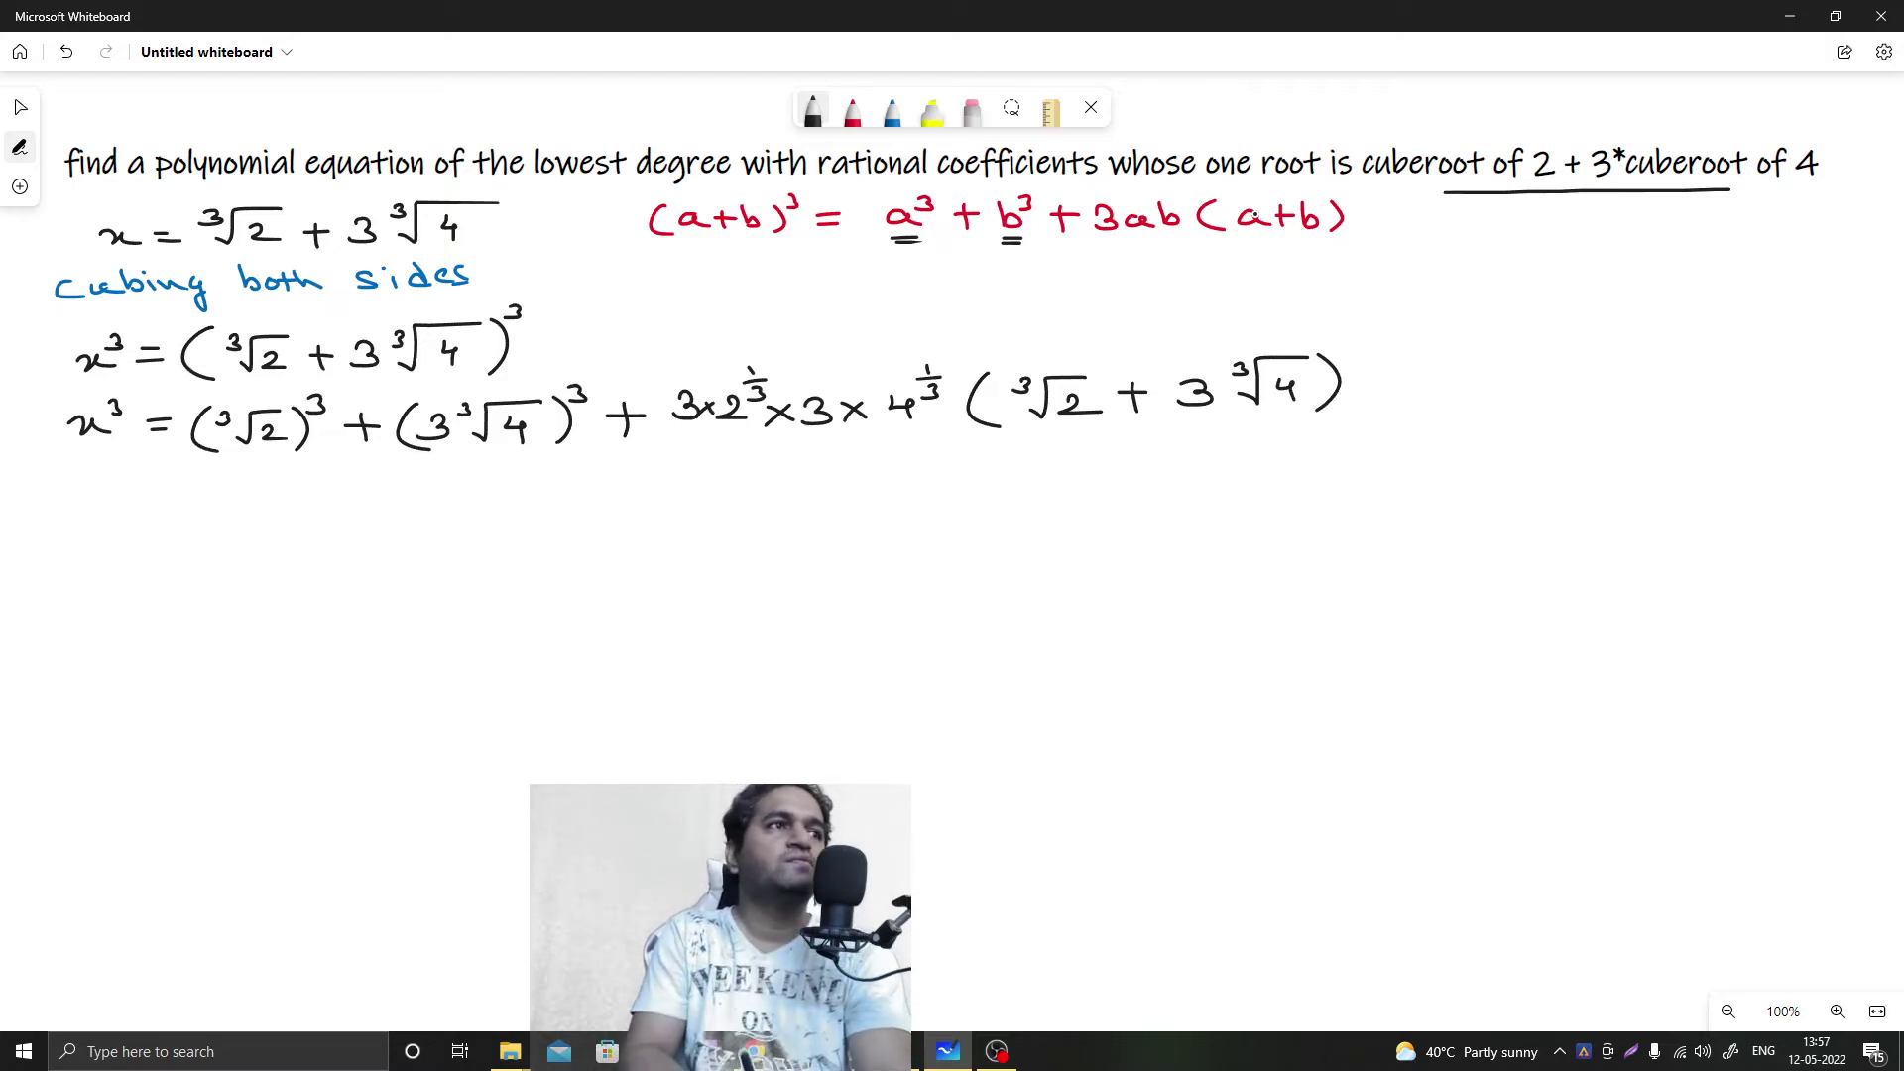
mouse_move(75, 494)
left_mouse_down()
mouse_move(95, 512)
mouse_move(120, 510)
mouse_move(112, 487)
mouse_move(183, 491)
left_mouse_up()
left_click_drag(156, 503, 179, 503)
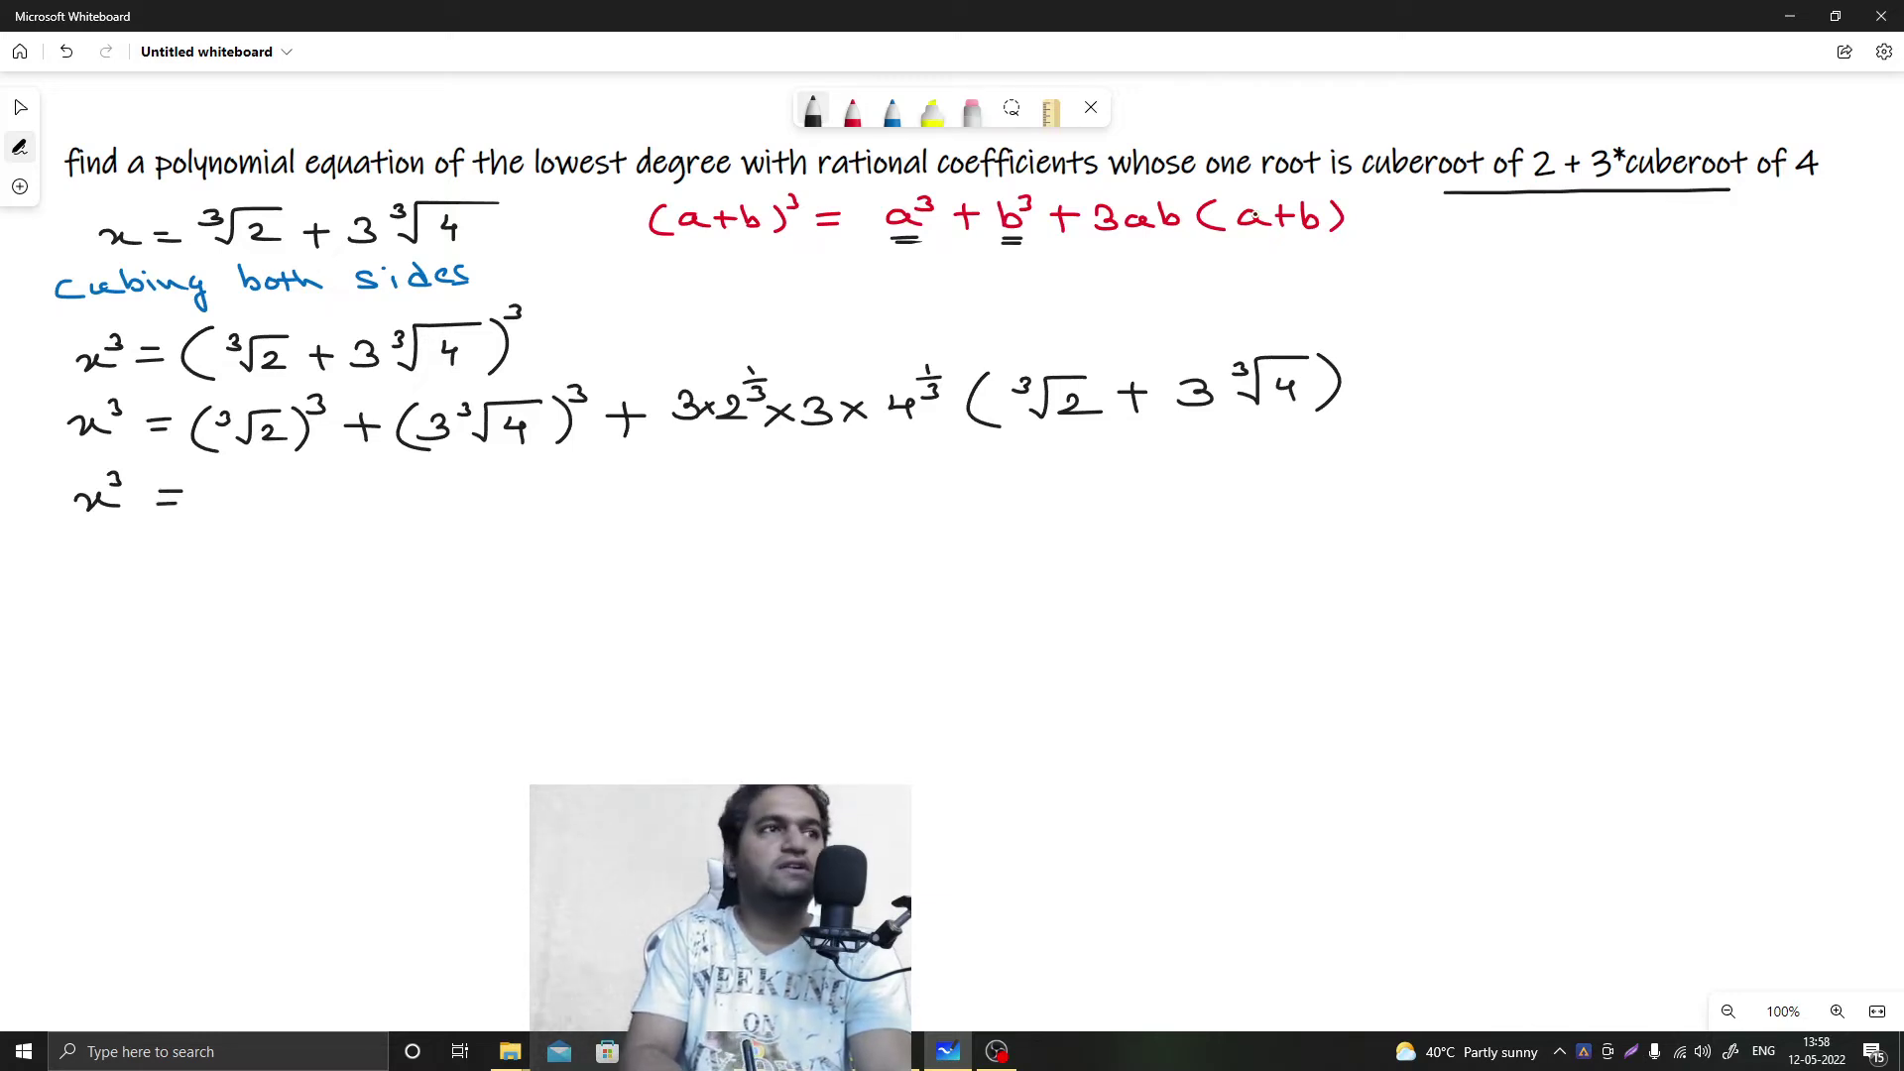
Write 2 + (27×4) + after x³ = on the new line.
mouse_move(226, 486)
left_mouse_down()
mouse_move(268, 504)
mouse_move(341, 491)
left_mouse_up()
left_click_drag(318, 479, 318, 506)
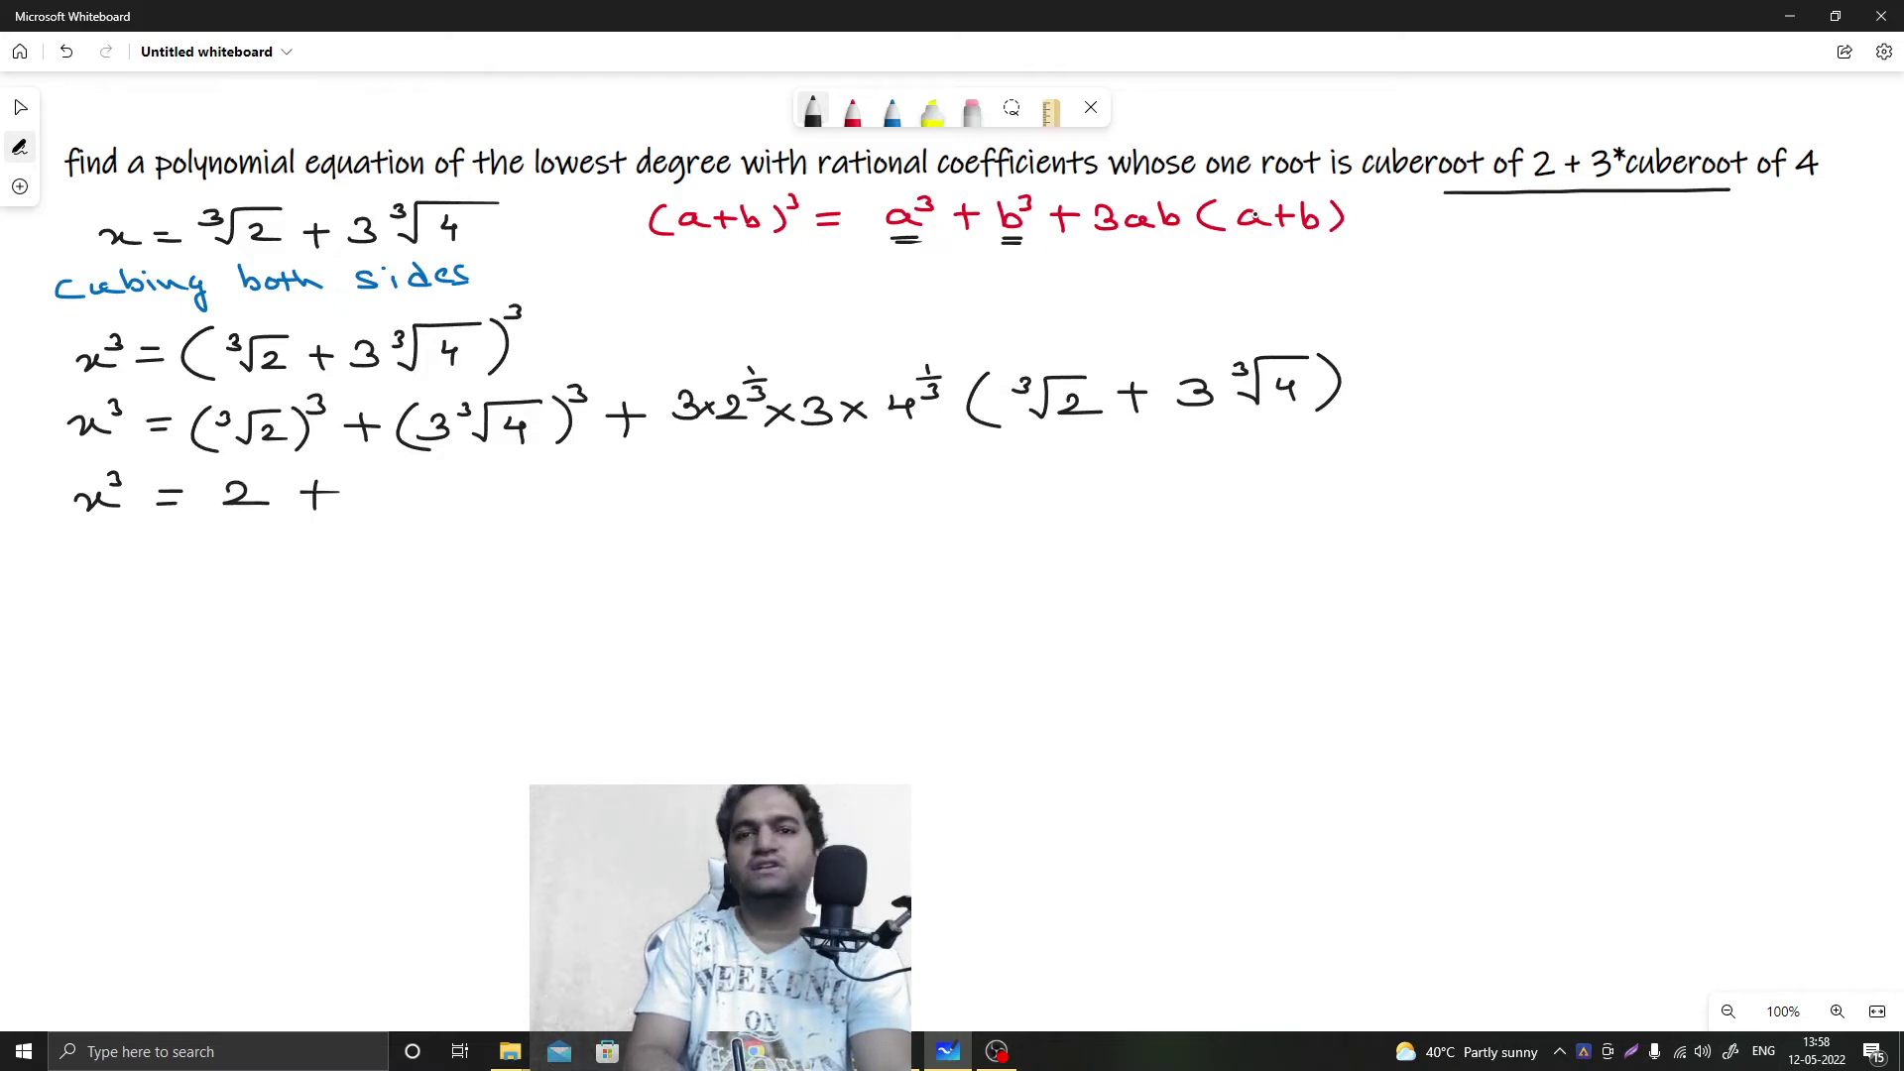
left_click_drag(385, 478, 364, 510)
left_click_drag(388, 489, 426, 501)
mouse_move(448, 482)
left_mouse_down()
mouse_move(476, 500)
mouse_move(451, 504)
left_mouse_up()
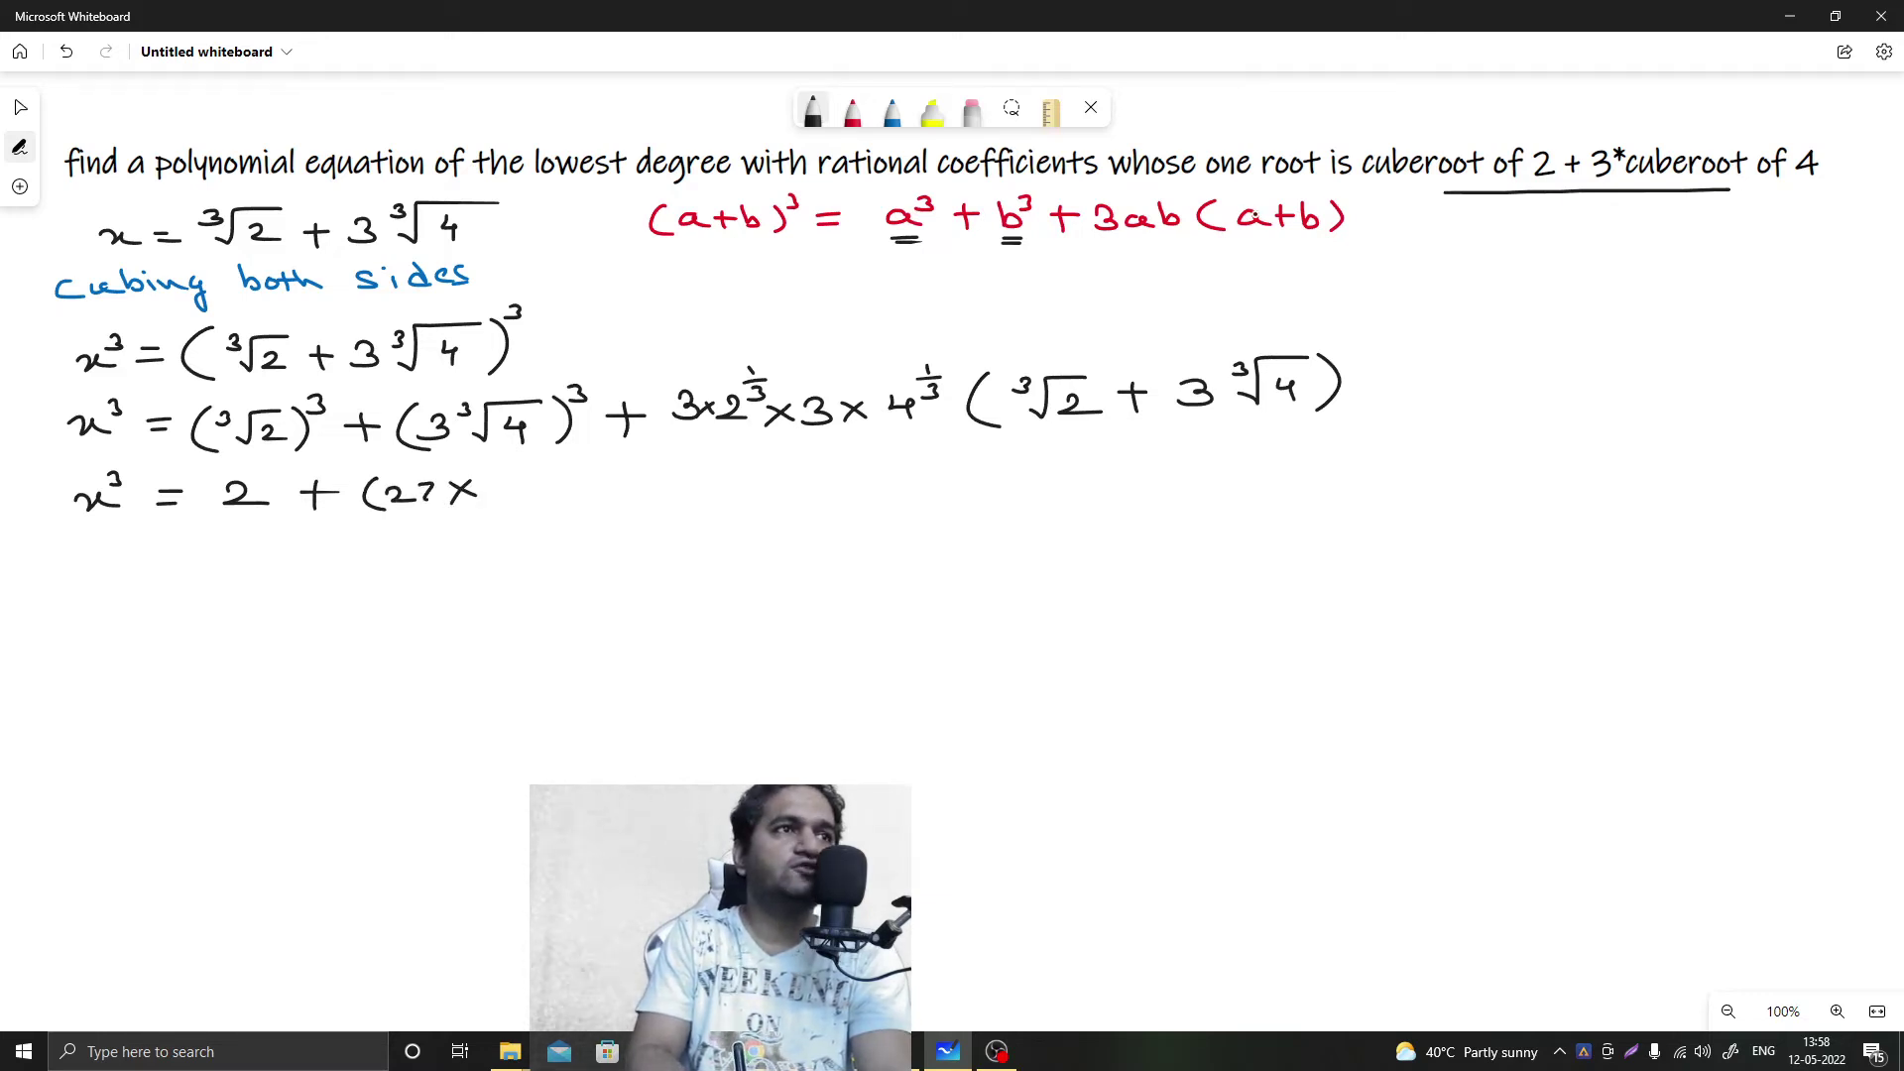
mouse_move(508, 474)
left_mouse_down()
mouse_move(498, 490)
mouse_move(523, 485)
left_mouse_up()
mouse_move(516, 477)
left_mouse_down()
mouse_move(517, 503)
mouse_move(604, 484)
mouse_move(587, 503)
left_mouse_up()
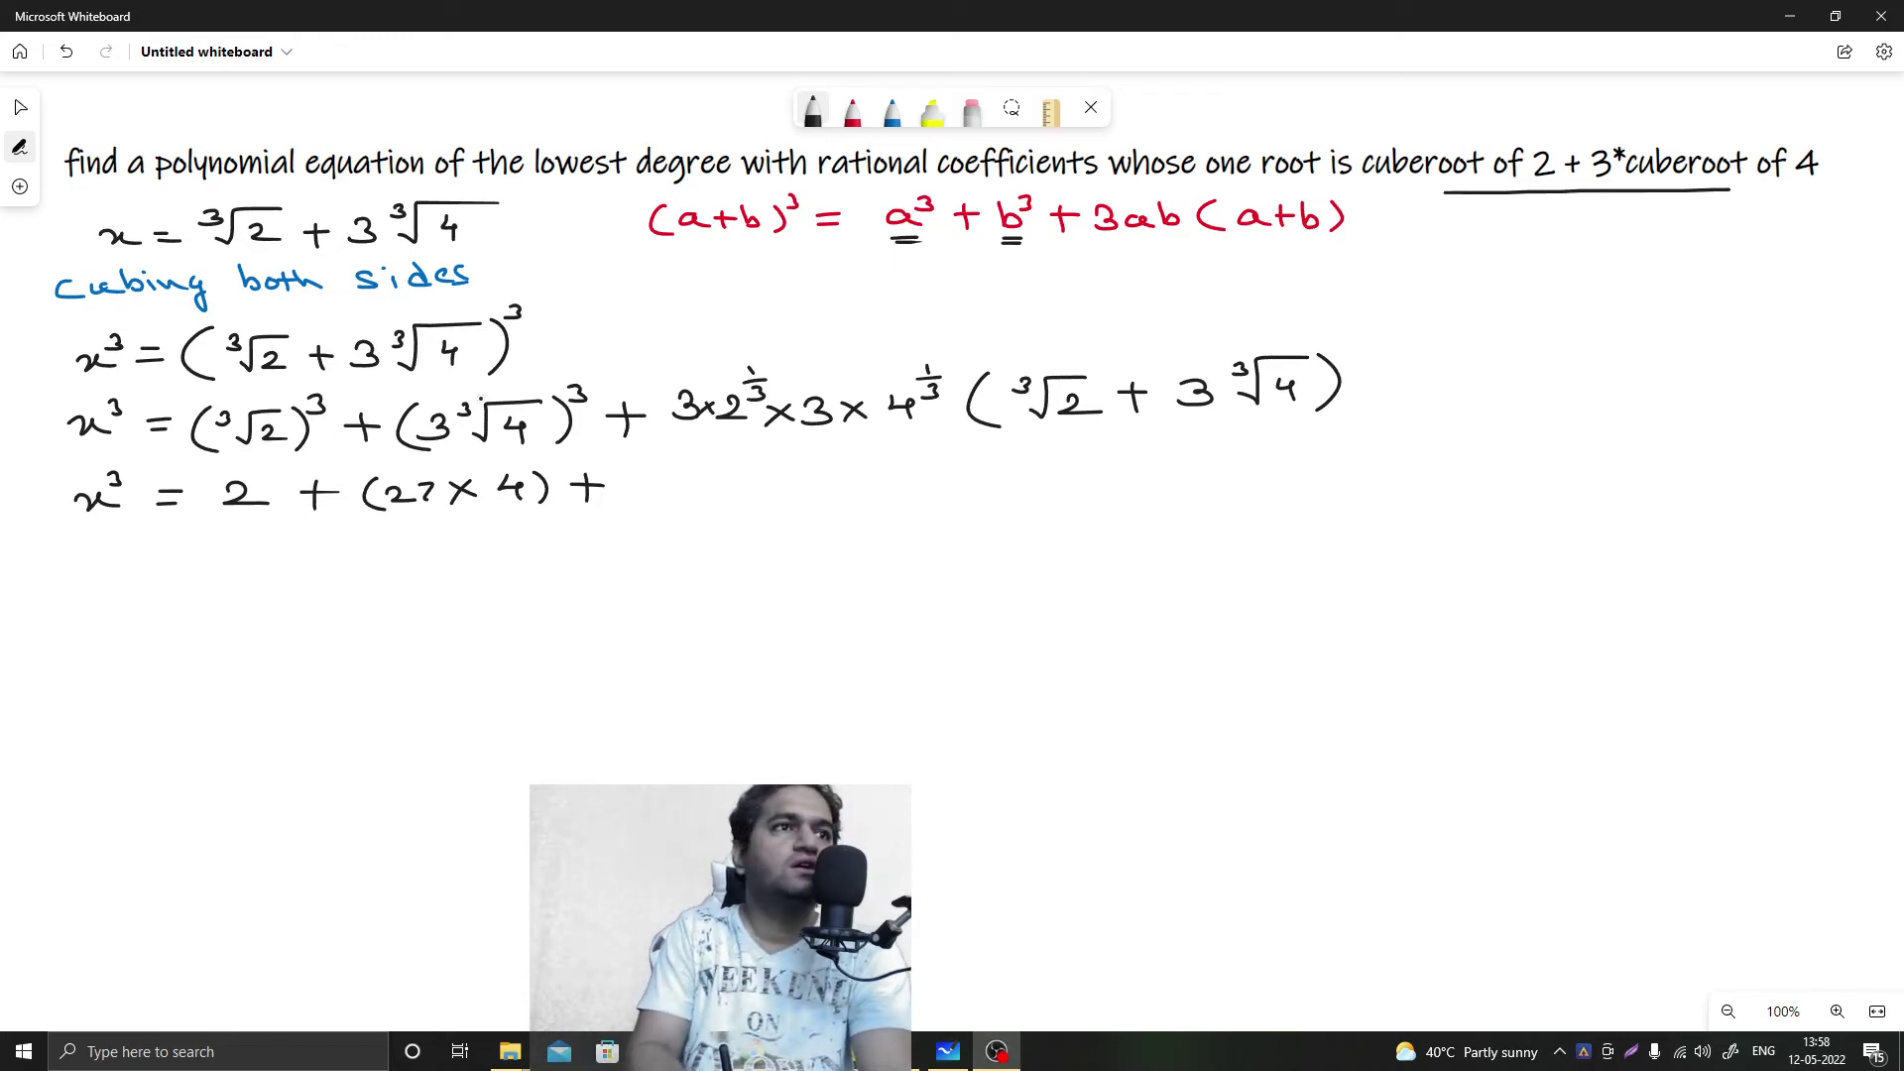
Write 3×2^(1/3)×3×(2²)^(1/3) and open its bracket.
mouse_move(642, 477)
left_mouse_down()
mouse_move(658, 484)
mouse_move(633, 501)
mouse_move(744, 497)
mouse_move(768, 464)
mouse_move(762, 486)
mouse_move(799, 493)
left_mouse_up()
mouse_move(800, 477)
left_mouse_down()
mouse_move(781, 494)
mouse_move(807, 490)
left_mouse_up()
mouse_move(846, 472)
left_mouse_down()
mouse_move(867, 492)
mouse_move(846, 493)
left_mouse_up()
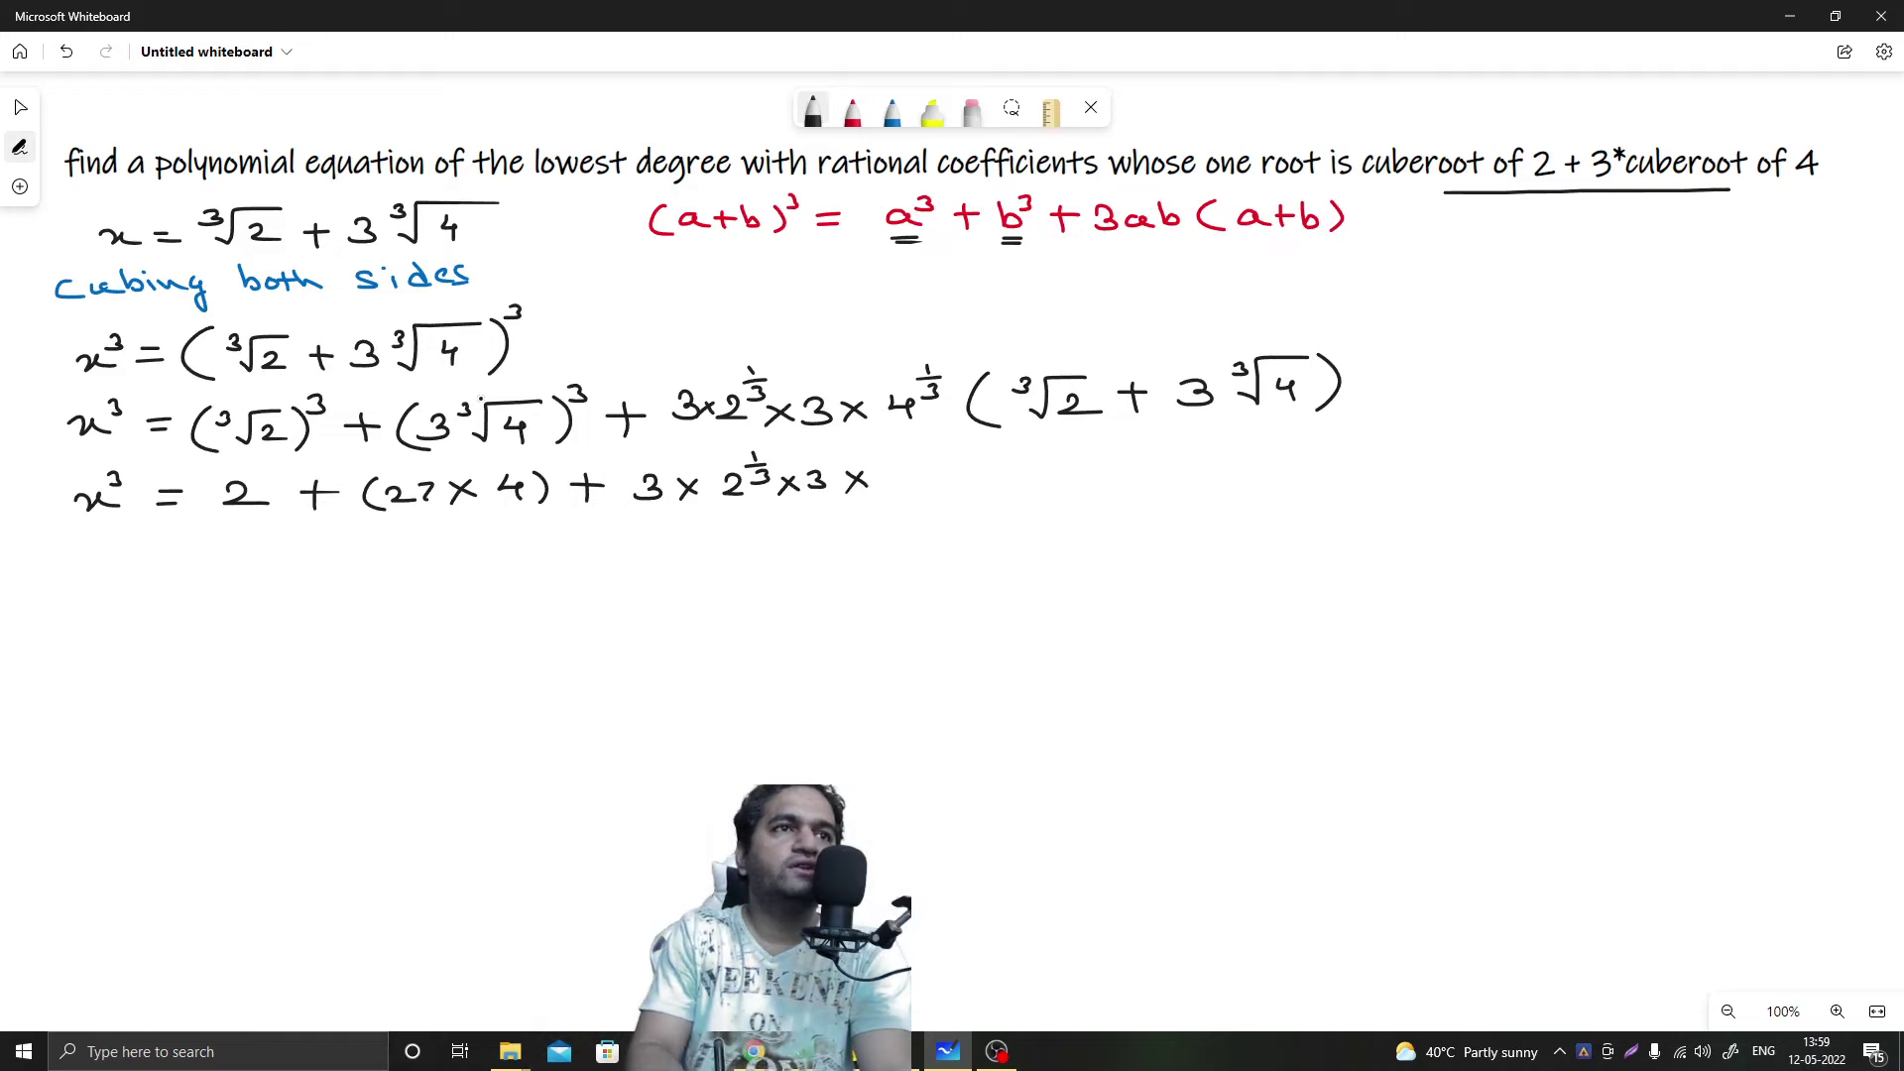
mouse_move(897, 460)
left_mouse_down()
mouse_move(895, 499)
mouse_move(945, 465)
mouse_move(958, 493)
mouse_move(990, 445)
mouse_move(981, 462)
mouse_move(1021, 462)
mouse_move(1053, 498)
left_mouse_up()
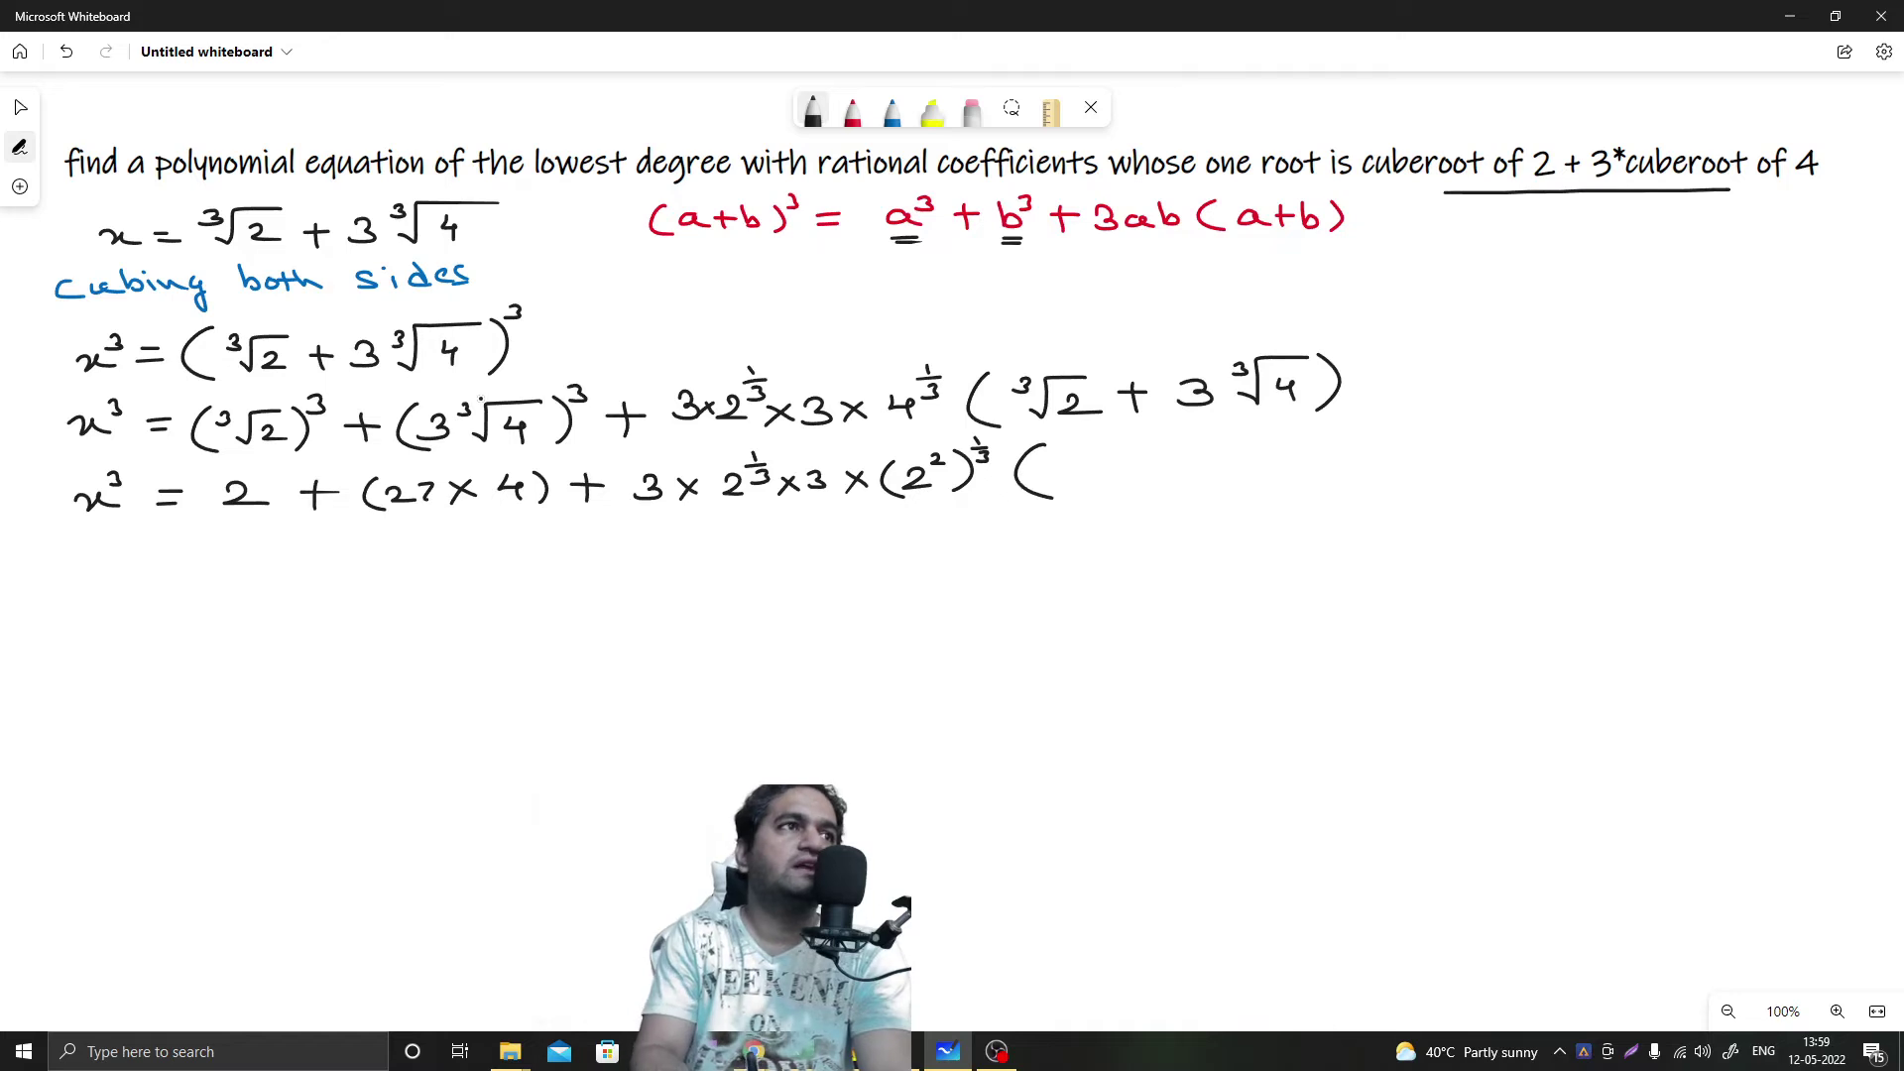
mouse_move(1059, 464)
left_mouse_down()
mouse_move(1103, 466)
mouse_move(1114, 496)
left_mouse_up()
Underline in red the bracketed sum (∛2 + 3∛4) and the original expression for x.
left_click(893, 109)
left_click(852, 109)
left_click_drag(1021, 438, 1343, 421)
left_click_drag(128, 258, 452, 255)
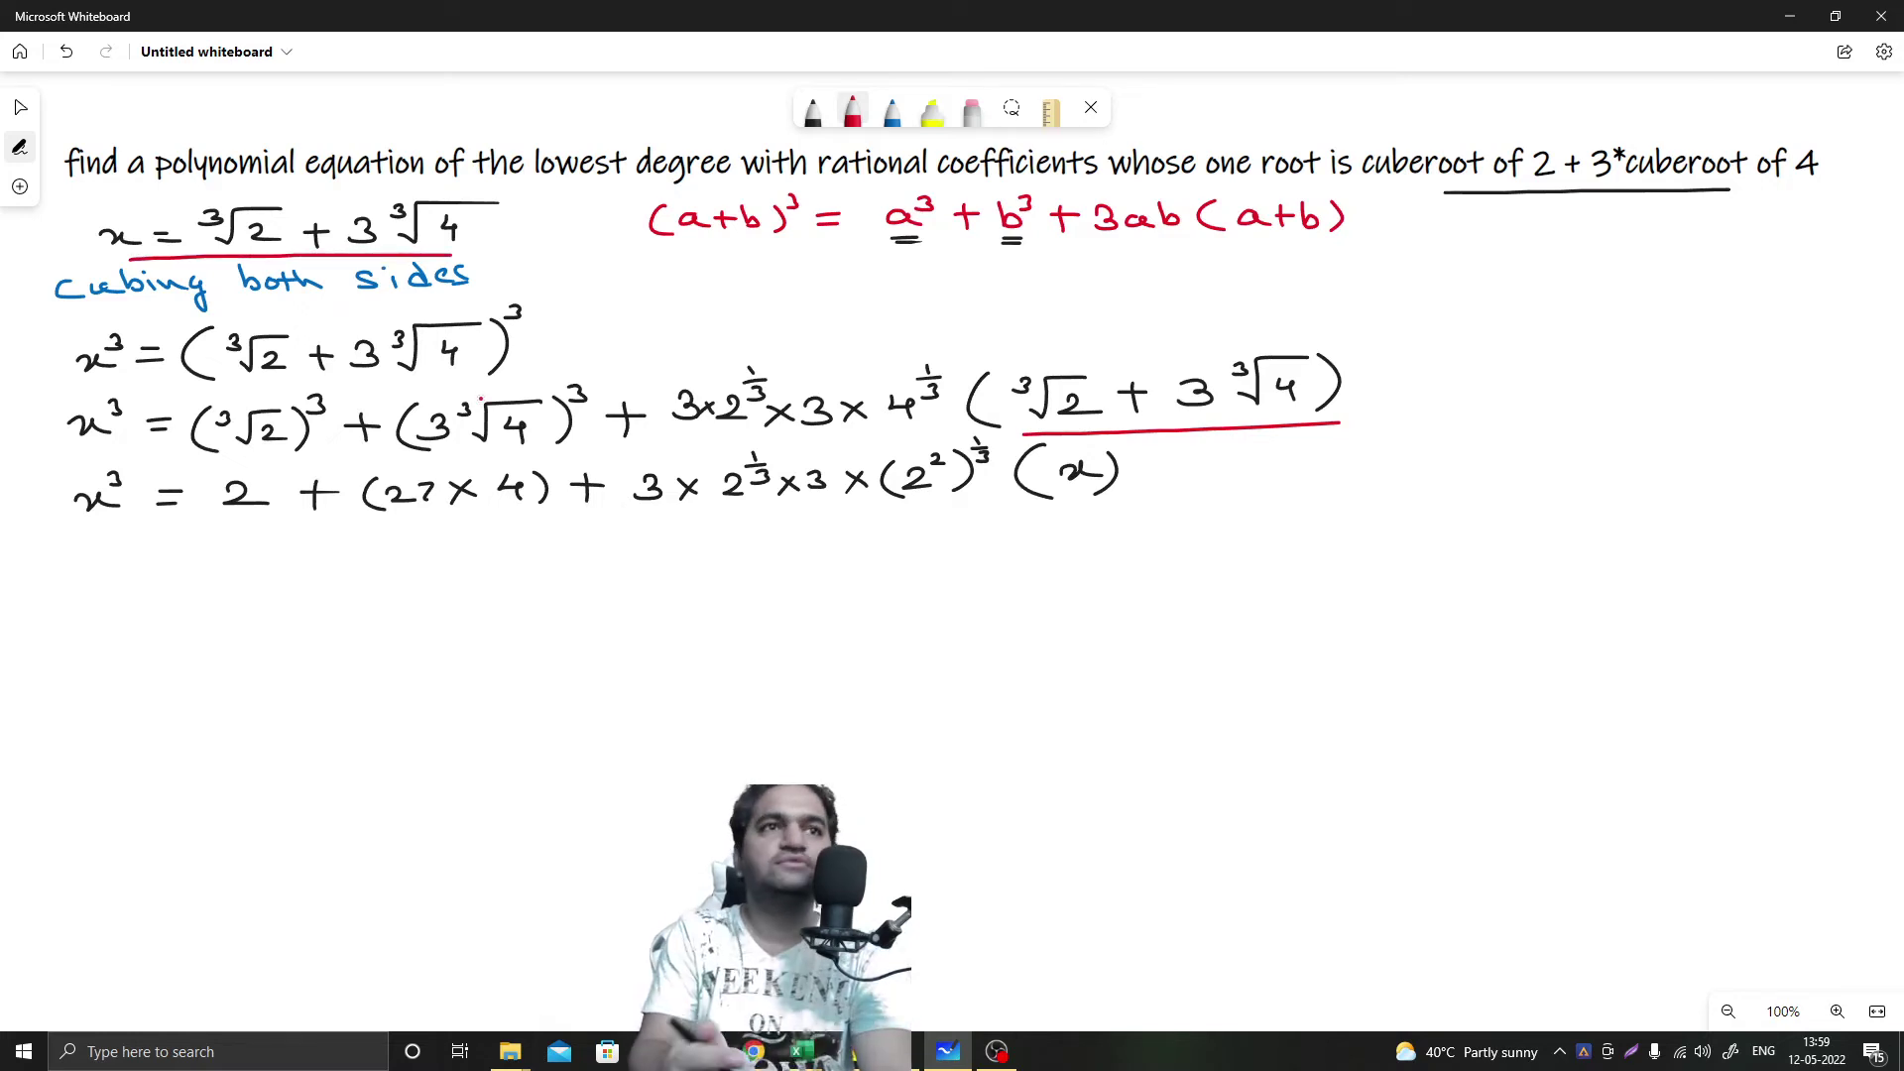
left_click(812, 109)
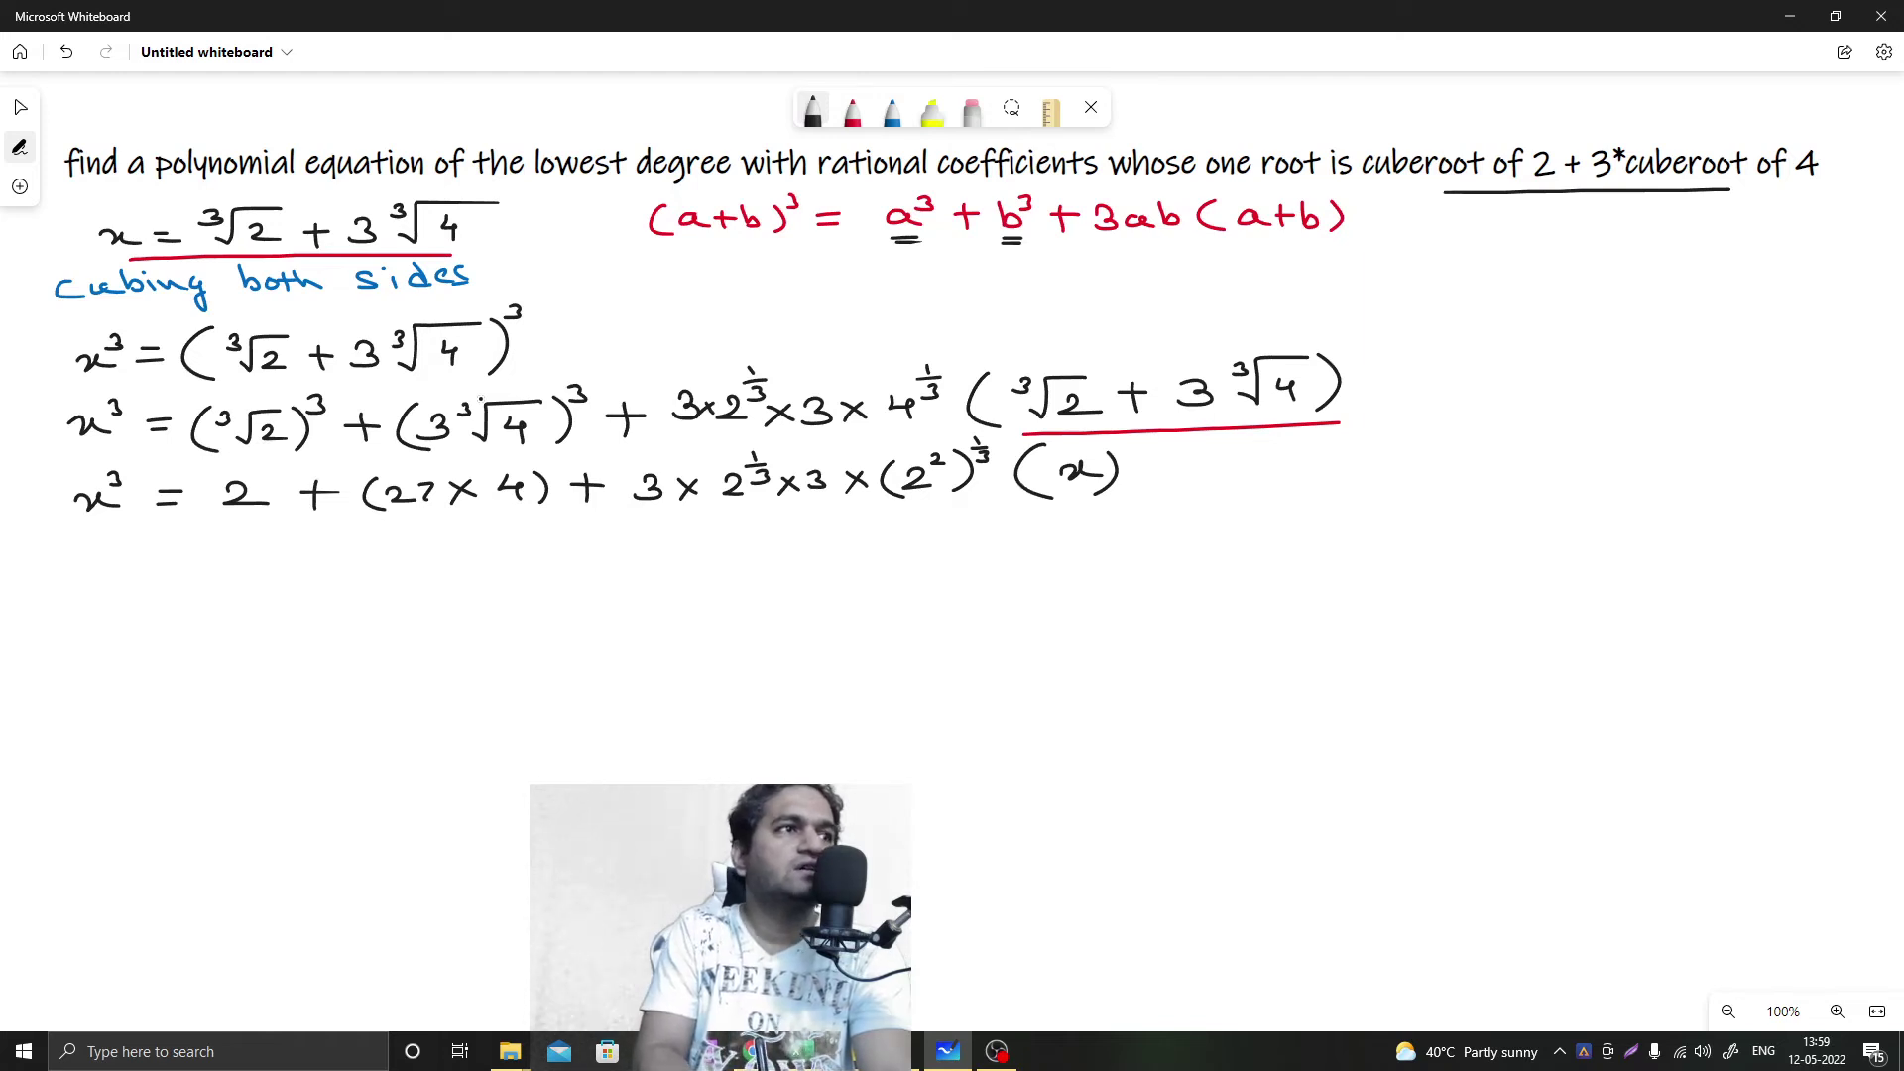
Start the next line with x³ = 2 + in black.
left_click_drag(84, 561, 113, 558)
left_click_drag(156, 559, 175, 559)
left_click_drag(156, 568, 300, 562)
left_click_drag(285, 550, 285, 577)
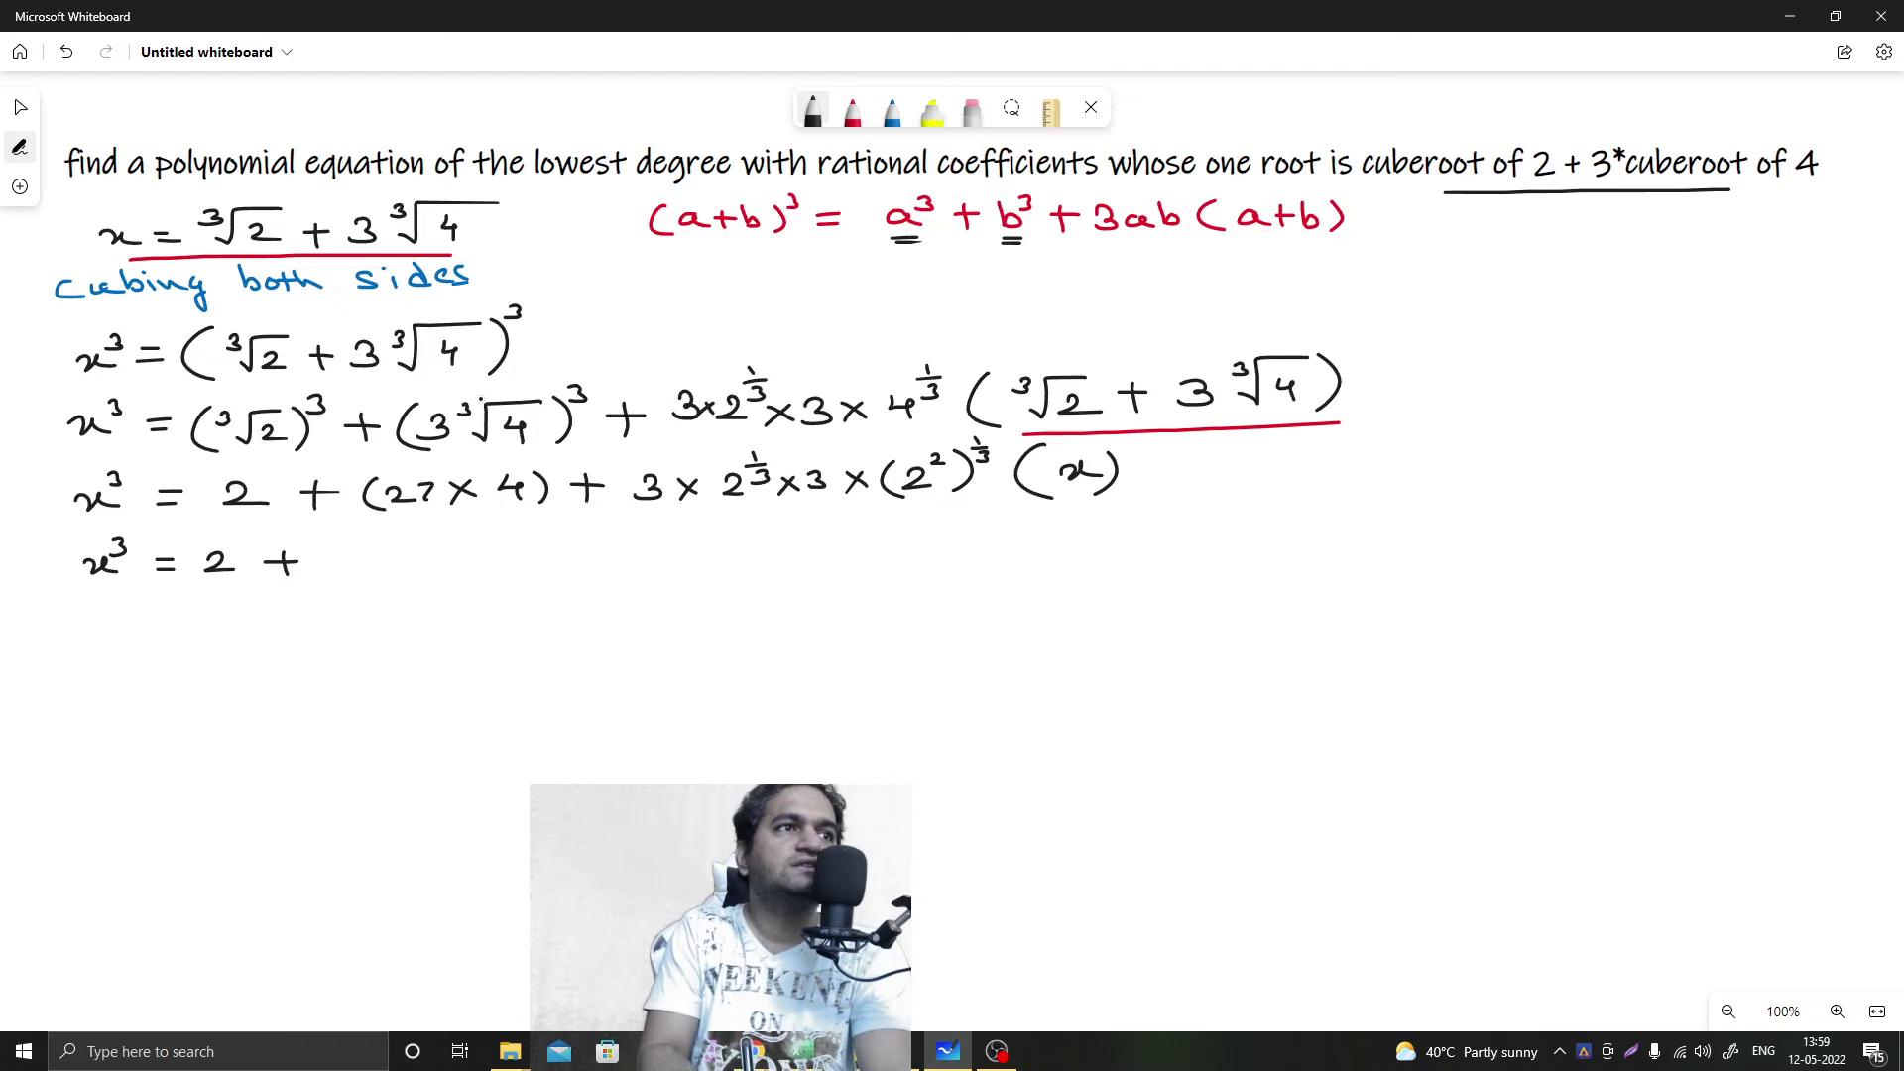
Continue with 108 + 9 × 2^(1/3) ×, underlining the two 3 factors in red.
mouse_move(395, 546)
left_mouse_down()
mouse_move(332, 571)
mouse_move(353, 553)
mouse_move(460, 558)
mouse_move(444, 574)
left_mouse_up()
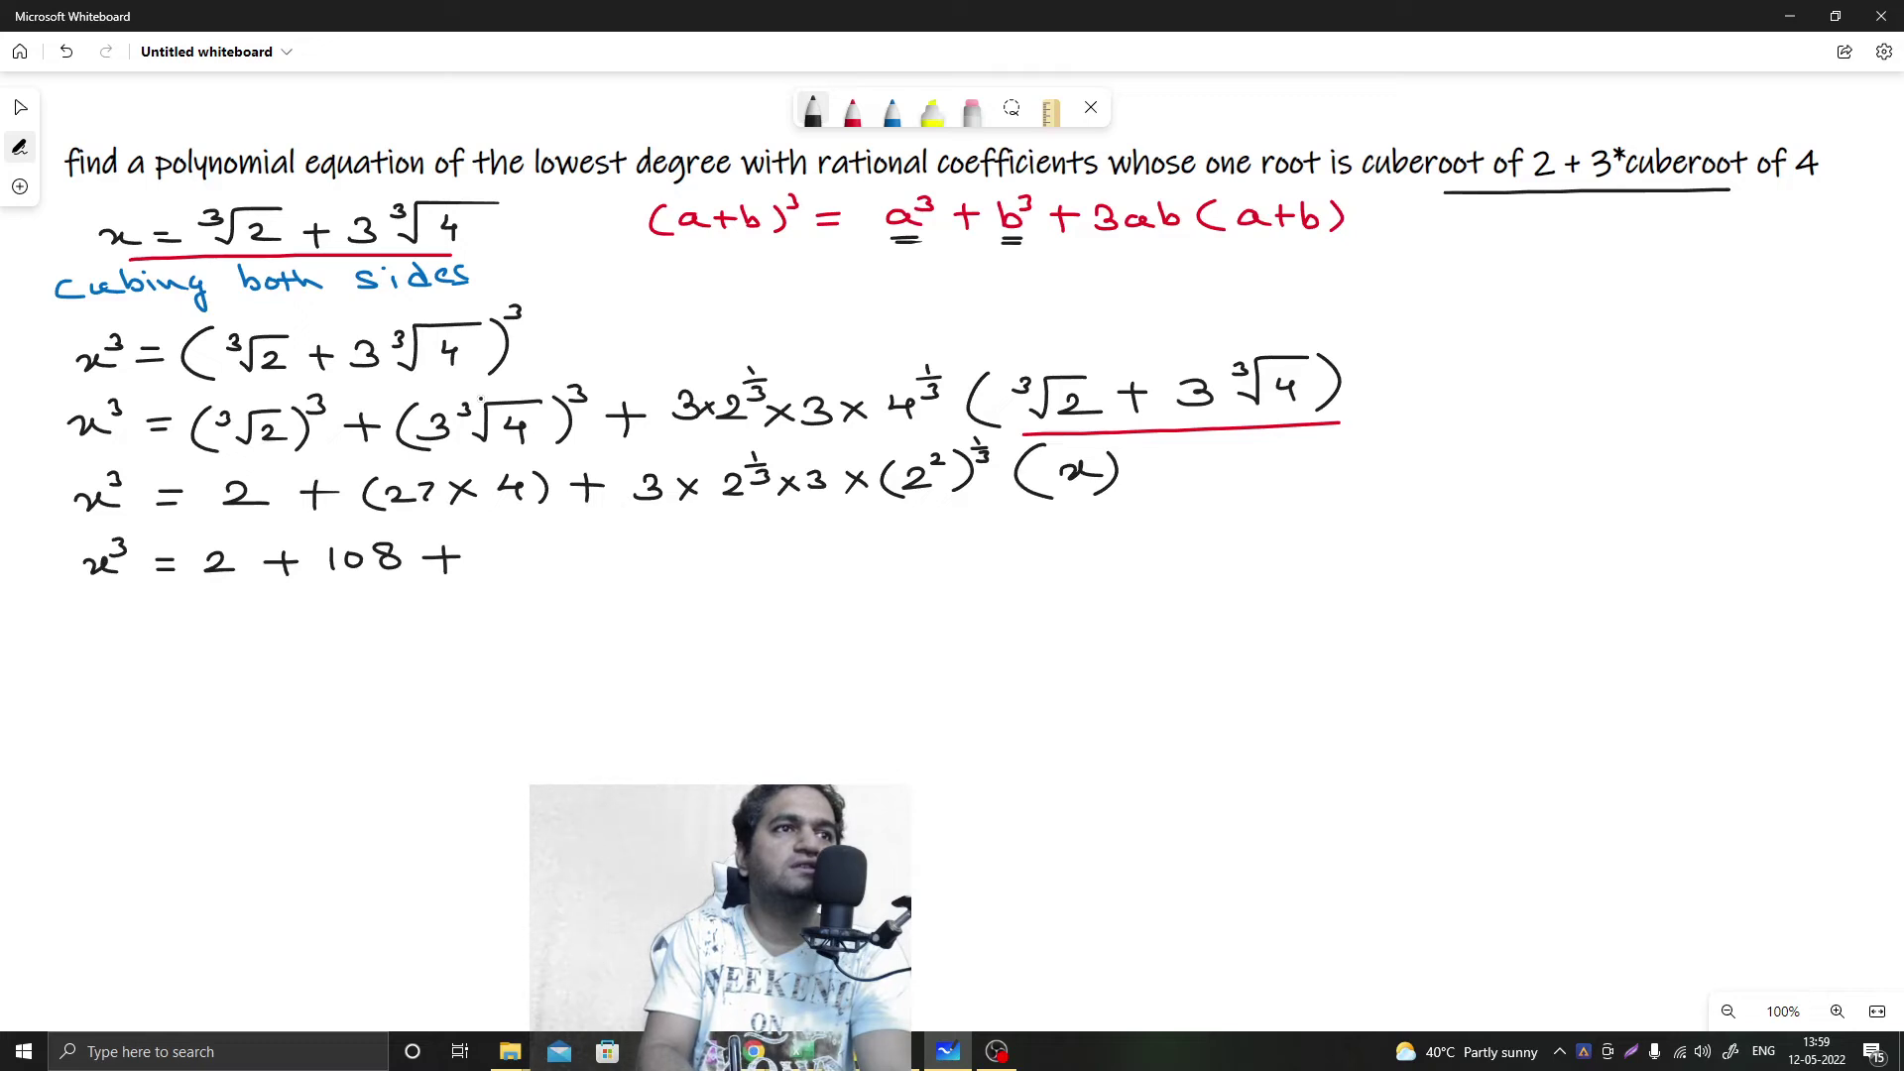
left_click(852, 111)
left_click_drag(634, 513, 665, 512)
left_click_drag(807, 503, 827, 503)
left_click(481, 401)
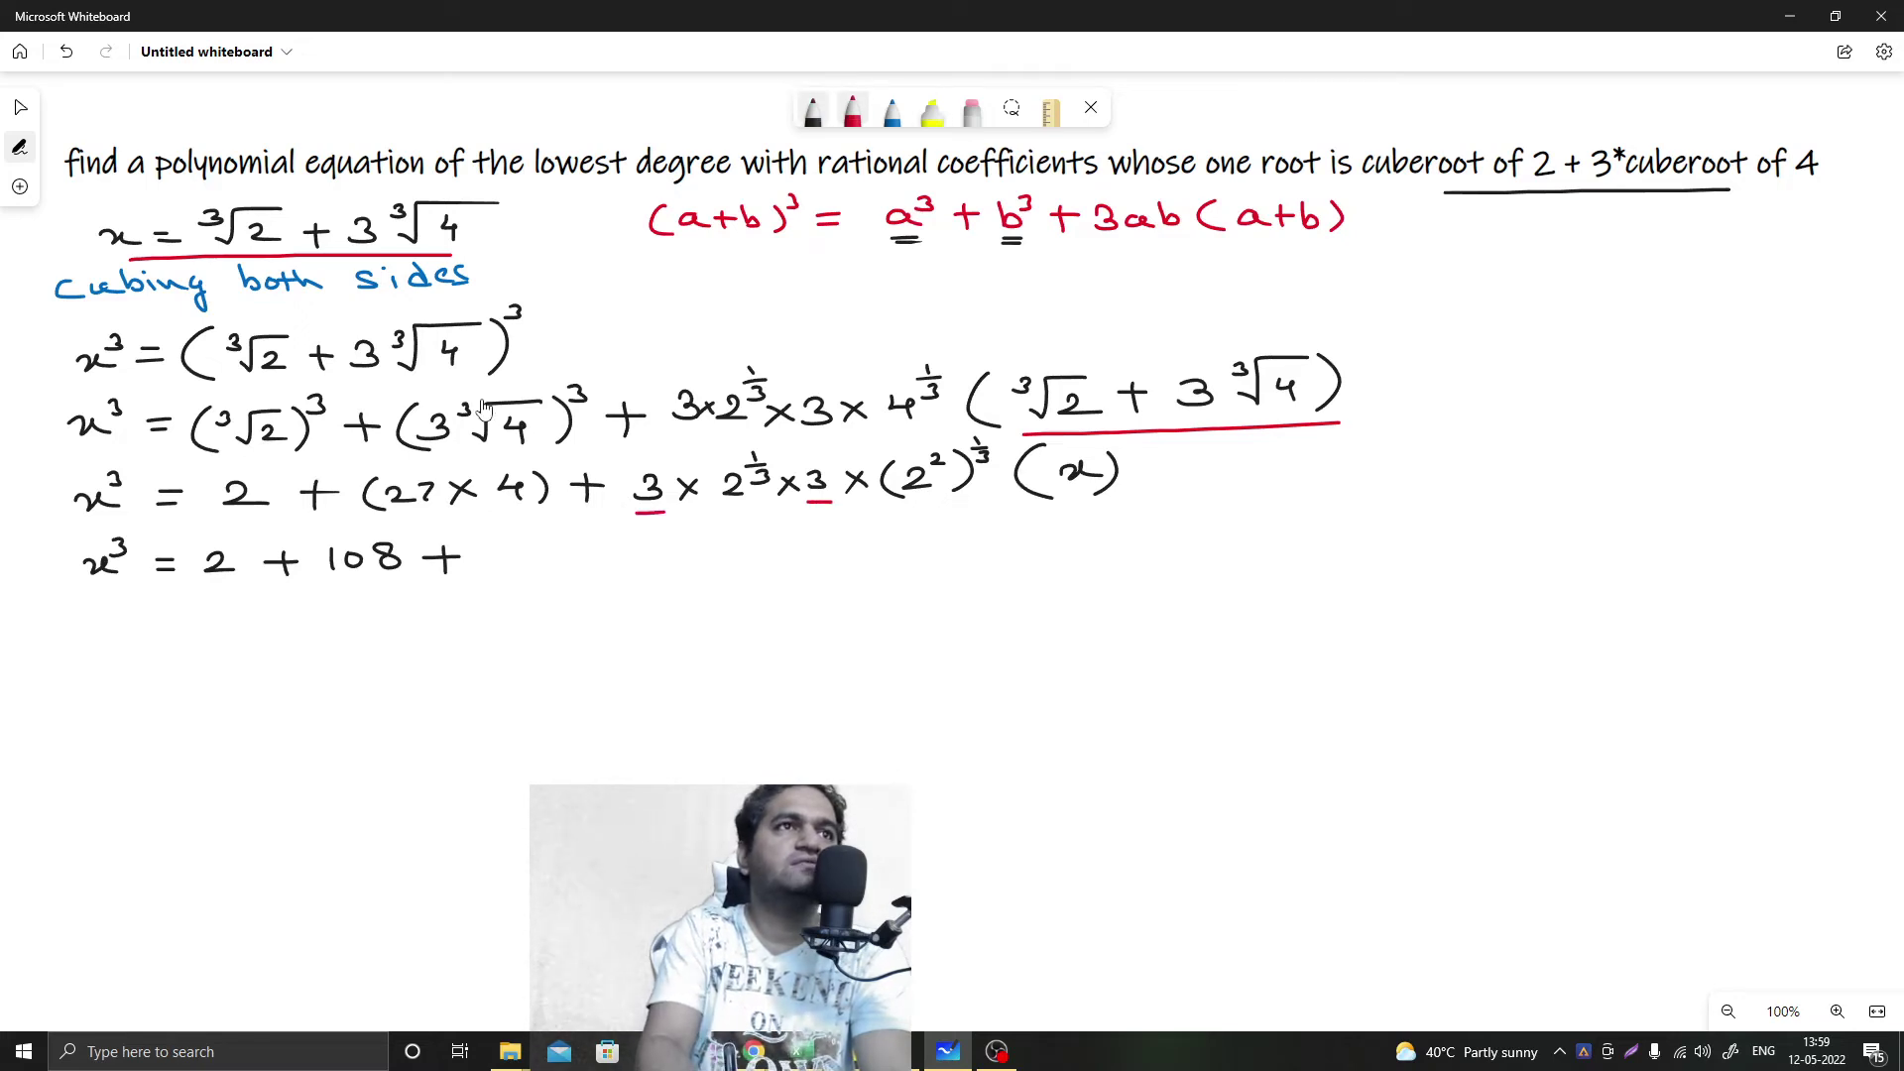
left_click(812, 111)
left_click_drag(513, 548, 508, 574)
mouse_move(529, 554)
left_mouse_down()
mouse_move(567, 569)
mouse_move(535, 575)
left_mouse_up()
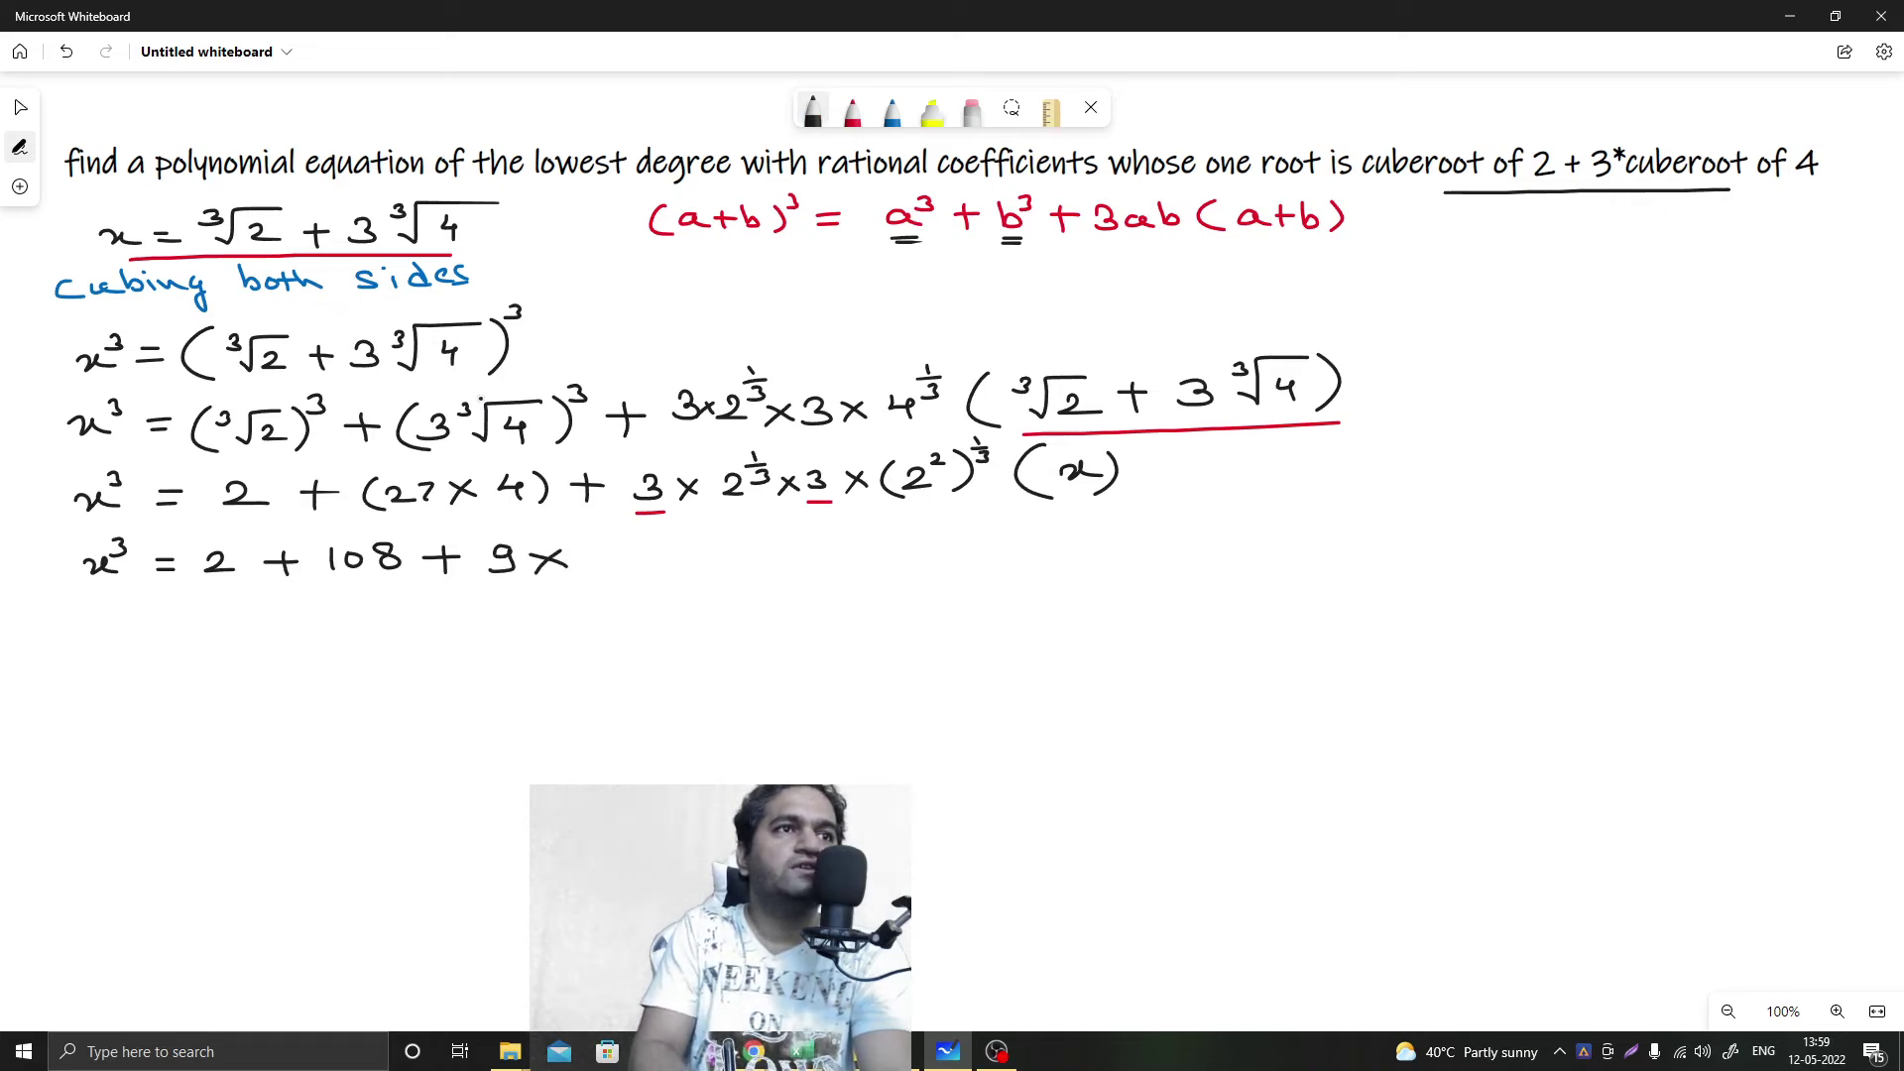
mouse_move(593, 555)
left_mouse_down()
mouse_move(621, 570)
mouse_move(649, 538)
mouse_move(626, 556)
mouse_move(683, 568)
mouse_move(658, 569)
left_mouse_up()
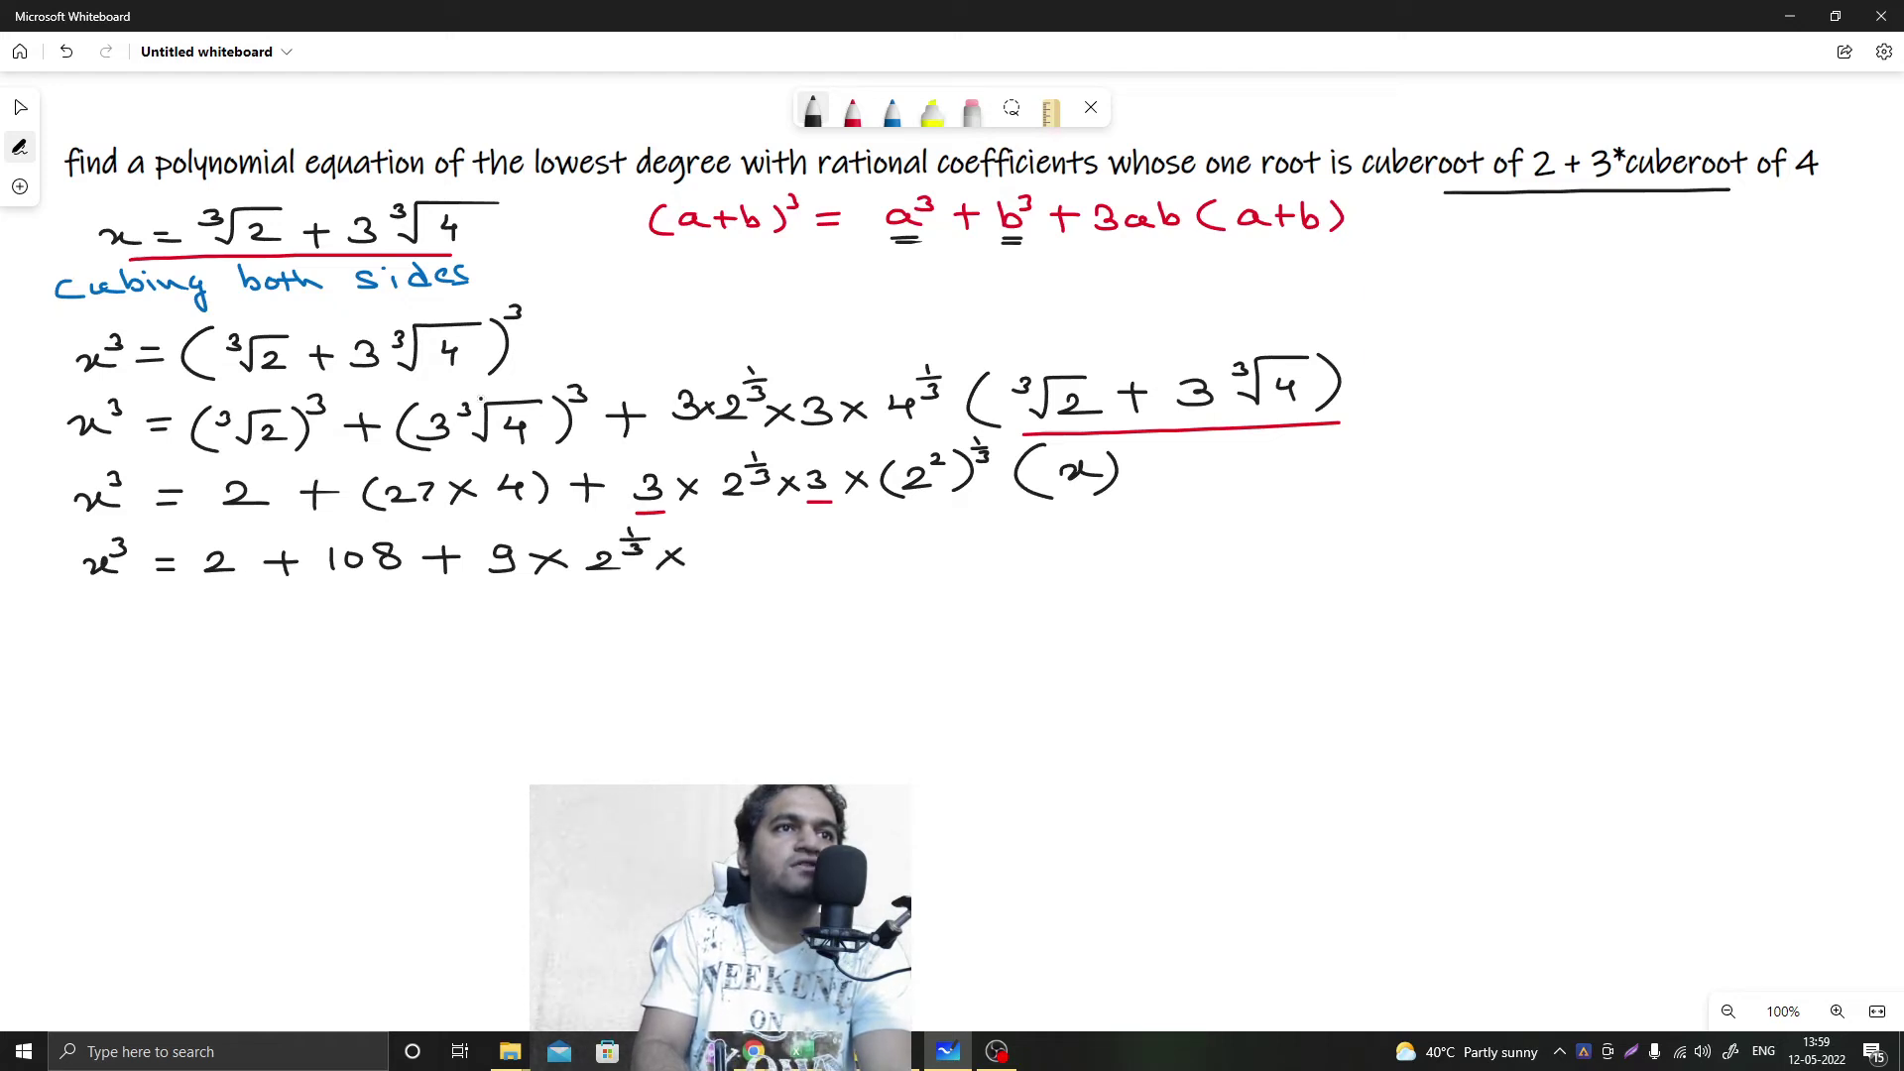
Begin the power rule note (aᵐ)ⁿ = a at the right side.
mouse_move(1542, 270)
left_mouse_down()
mouse_move(1527, 285)
mouse_move(1556, 290)
mouse_move(1562, 244)
mouse_move(1577, 254)
left_mouse_up()
left_click_drag(1587, 238, 1578, 294)
mouse_move(1499, 242)
left_mouse_down()
mouse_move(1471, 273)
mouse_move(1502, 296)
left_mouse_up()
left_click_drag(1591, 240, 1659, 262)
mouse_move(1629, 275)
left_mouse_down()
mouse_move(1728, 268)
mouse_move(1750, 234)
mouse_move(1788, 227)
left_mouse_up()
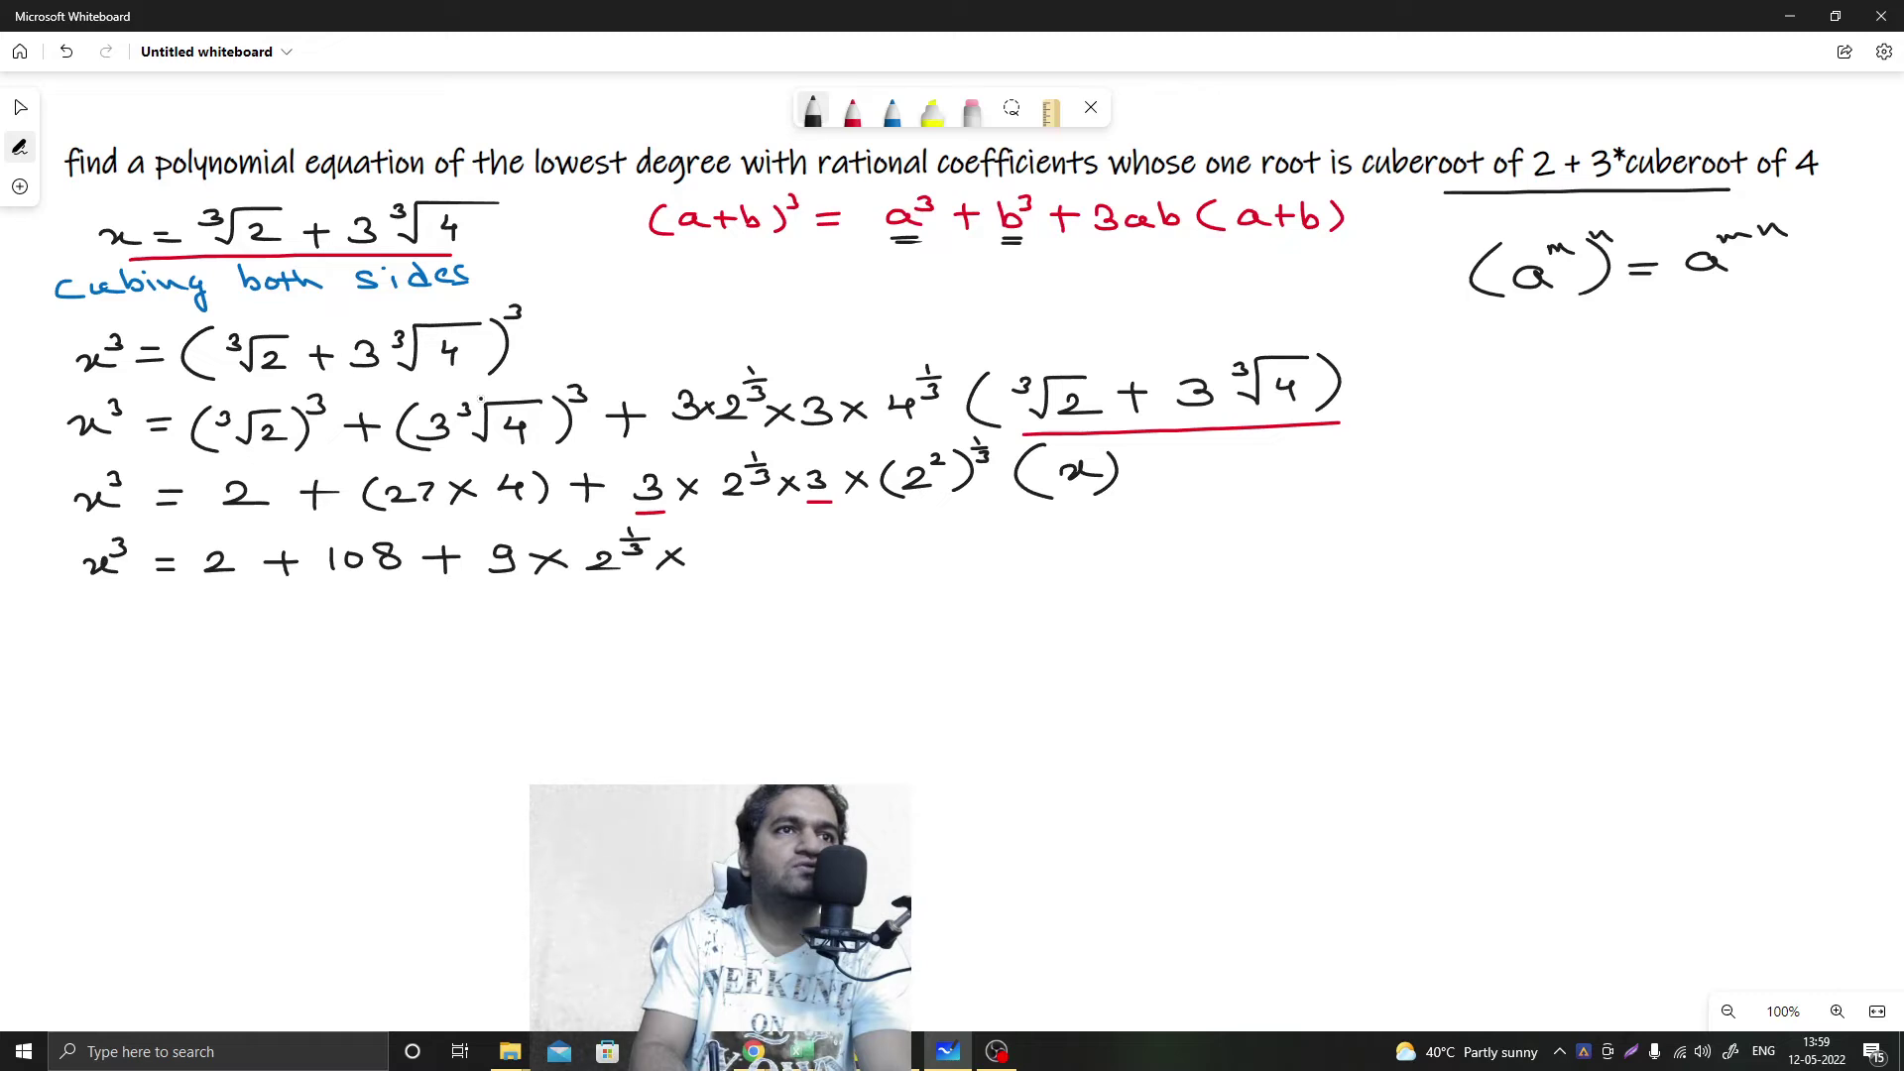
Write the 2 of the 2^(2/3) term and start x³ = 110 + on a new line.
mouse_move(713, 547)
left_mouse_down()
mouse_move(744, 563)
mouse_move(762, 525)
mouse_move(745, 551)
mouse_move(793, 563)
mouse_move(846, 543)
mouse_move(859, 568)
left_mouse_up()
left_click_drag(99, 624, 139, 621)
mouse_move(130, 605)
left_mouse_down()
mouse_move(153, 611)
mouse_move(137, 621)
left_mouse_up()
left_click_drag(191, 627, 300, 639)
mouse_move(331, 614)
left_mouse_down()
mouse_move(325, 635)
mouse_move(332, 614)
mouse_move(407, 625)
mouse_move(387, 642)
left_mouse_up()
mouse_move(428, 615)
left_mouse_down()
mouse_move(452, 611)
mouse_move(443, 639)
mouse_move(514, 631)
mouse_move(486, 635)
left_mouse_up()
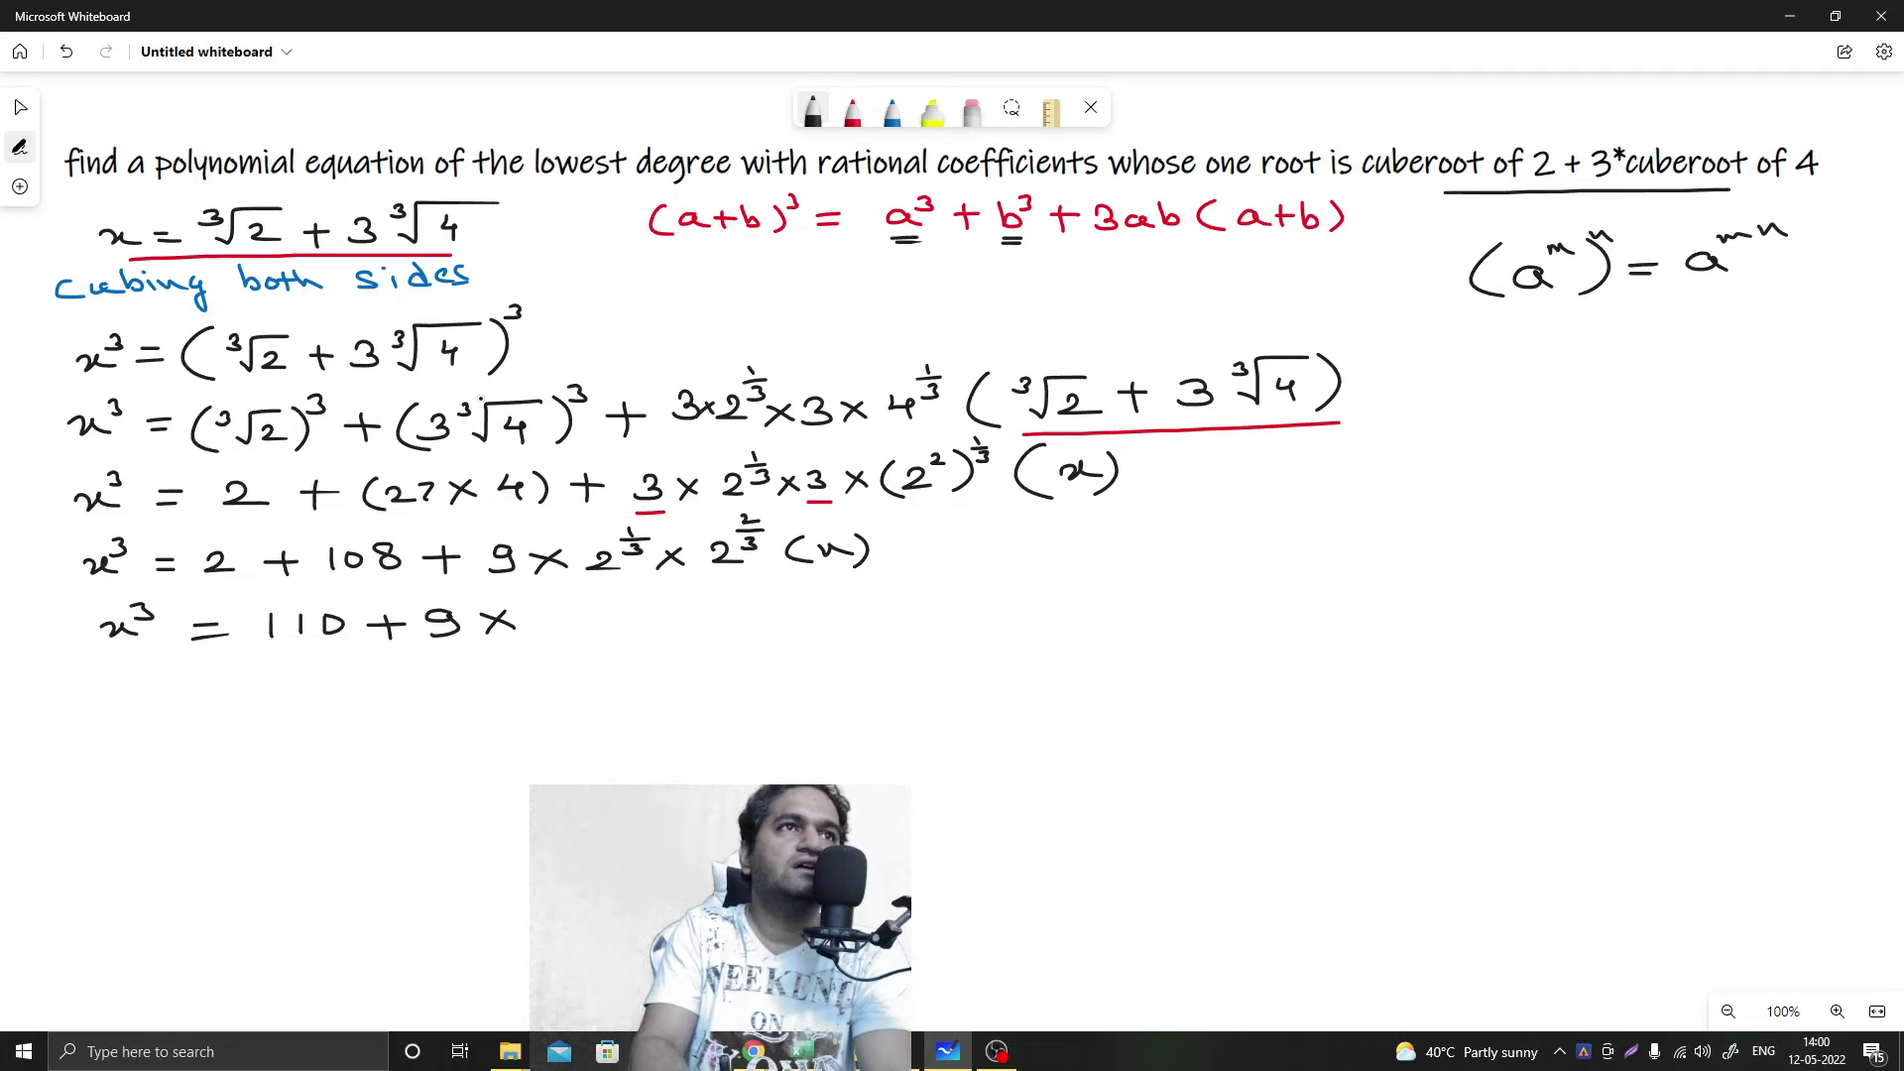
Box the power rule in red and write aᵐ × aⁿ = aᵐ⁺ⁿ below it.
left_click(852, 109)
left_click_drag(1456, 236, 1459, 320)
mouse_move(1476, 220)
left_mouse_down()
mouse_move(1458, 318)
mouse_move(1553, 213)
mouse_move(1810, 192)
mouse_move(1736, 306)
mouse_move(1391, 317)
left_mouse_up()
mouse_move(1522, 381)
left_mouse_down()
mouse_move(1495, 396)
mouse_move(1538, 400)
mouse_move(1579, 371)
mouse_move(1612, 392)
left_mouse_up()
mouse_move(1612, 371)
left_mouse_down()
mouse_move(1583, 396)
mouse_move(1662, 383)
mouse_move(1693, 349)
mouse_move(1726, 358)
left_mouse_up()
left_click_drag(1705, 375, 1731, 373)
mouse_move(1773, 355)
left_mouse_down()
mouse_move(1751, 367)
mouse_move(1868, 317)
left_mouse_up()
left_click(813, 109)
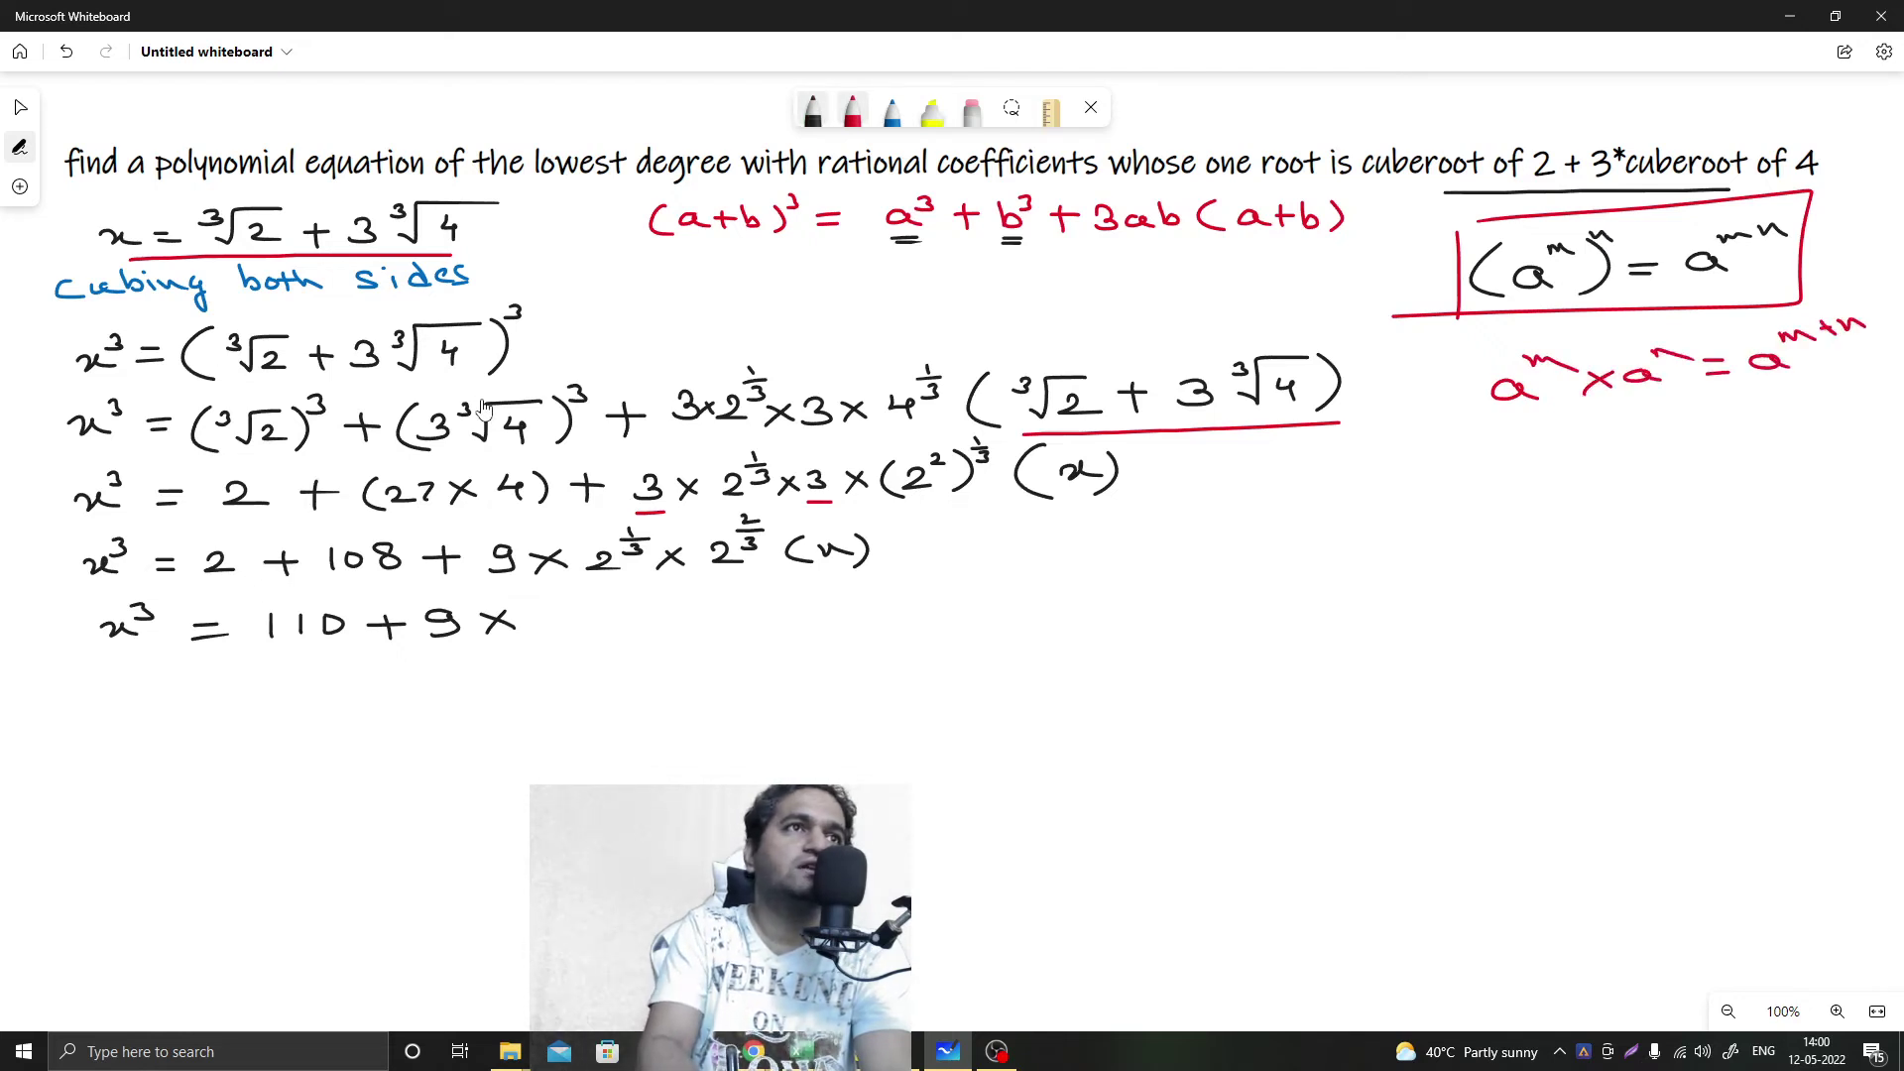
Complete the line as x³ = 110 + 9×2^(1/3+2/3)(x).
left_click_drag(548, 617, 592, 636)
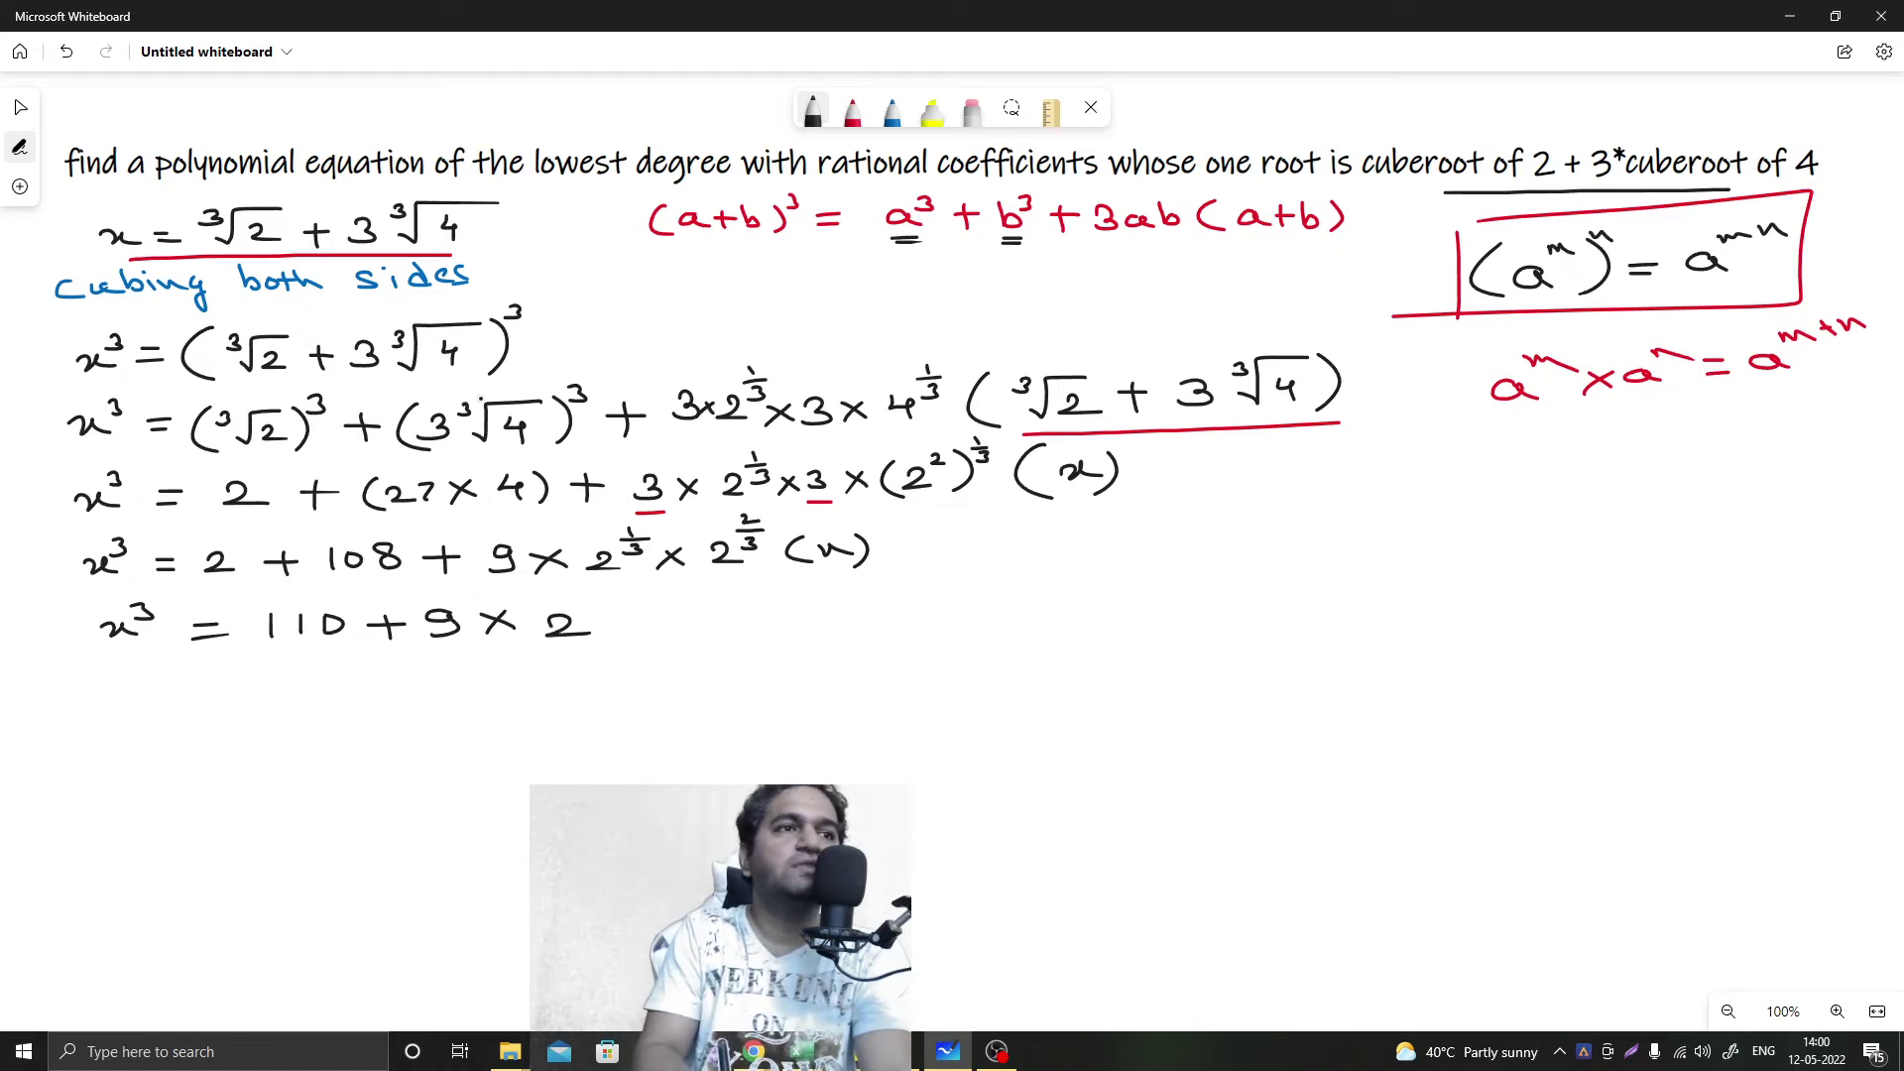
mouse_move(578, 598)
left_mouse_down()
mouse_move(600, 597)
mouse_move(583, 616)
left_mouse_up()
left_click_drag(608, 598, 656, 593)
mouse_move(640, 599)
left_mouse_down()
mouse_move(636, 615)
mouse_move(703, 627)
left_mouse_up()
left_click_drag(725, 617, 770, 629)
Begin the next line x³ = 110 + 9 × 2.
mouse_move(89, 724)
left_mouse_down()
mouse_move(139, 714)
mouse_move(149, 688)
mouse_move(137, 721)
mouse_move(212, 705)
left_mouse_up()
left_click_drag(186, 722, 266, 714)
mouse_move(282, 691)
left_mouse_down()
mouse_move(283, 713)
mouse_move(380, 699)
left_mouse_up()
mouse_move(363, 687)
left_mouse_down()
mouse_move(363, 714)
mouse_move(426, 694)
mouse_move(413, 711)
left_mouse_up()
mouse_move(448, 692)
left_mouse_down()
mouse_move(478, 708)
mouse_move(453, 713)
left_mouse_up()
left_click_drag(504, 686, 544, 702)
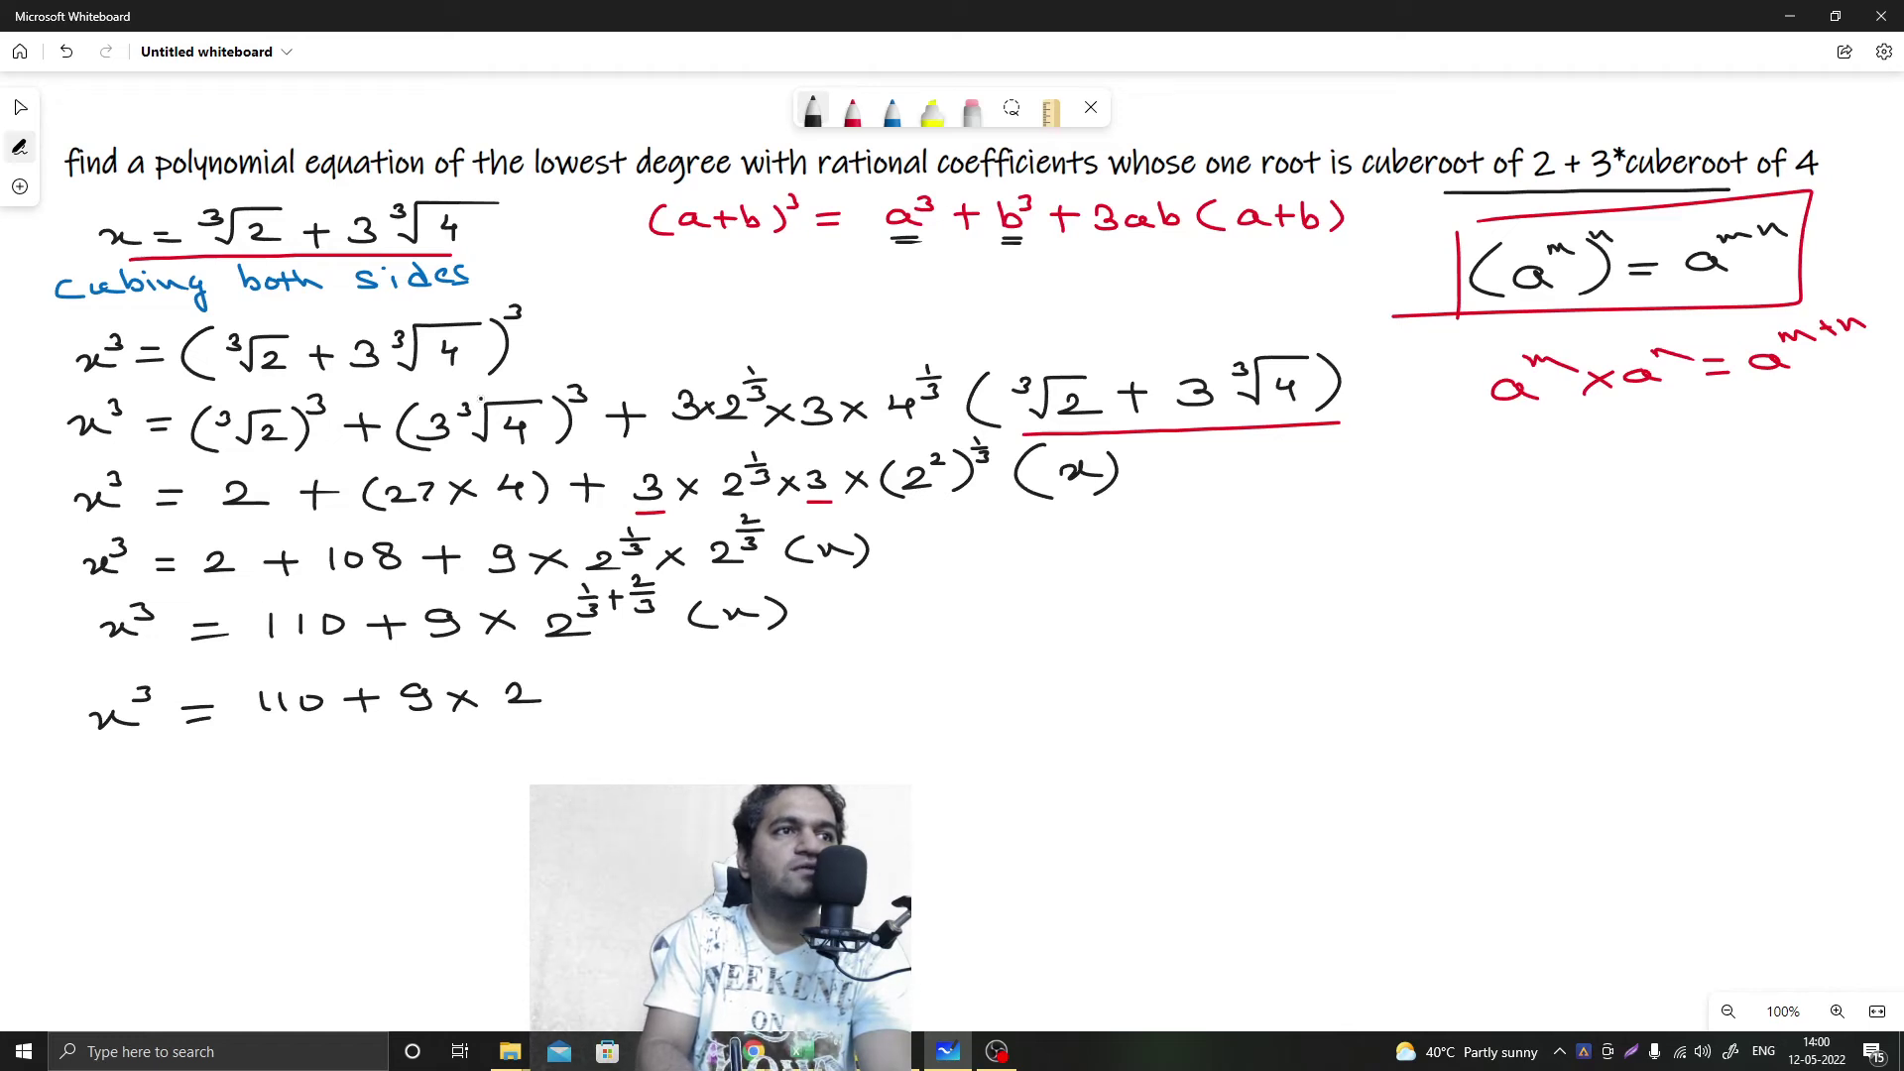
Write the exponent (1+2)/3 over the 2, followed by (x).
mouse_move(535, 677)
left_mouse_down()
mouse_move(599, 662)
mouse_move(547, 663)
mouse_move(586, 659)
mouse_move(625, 704)
left_mouse_up()
left_click_drag(635, 688, 670, 686)
left_click_drag(682, 679, 684, 706)
Write x³ = 110 + 9 × 2^(3/3)(x), correcting the bracketed letter to x.
mouse_move(95, 778)
left_mouse_down()
mouse_move(116, 793)
mouse_move(144, 769)
left_mouse_up()
left_click_drag(181, 770, 205, 786)
left_click_drag(258, 759, 281, 777)
left_click_drag(297, 760, 299, 759)
mouse_move(354, 759)
left_mouse_down()
mouse_move(384, 759)
mouse_move(369, 776)
left_mouse_up()
mouse_move(426, 752)
left_mouse_down()
mouse_move(404, 755)
mouse_move(496, 771)
mouse_move(468, 775)
left_mouse_up()
mouse_move(516, 756)
left_mouse_down()
mouse_move(548, 769)
mouse_move(541, 735)
mouse_move(558, 736)
mouse_move(546, 753)
mouse_move(636, 761)
left_mouse_up()
mouse_move(651, 737)
left_mouse_down()
mouse_move(654, 765)
mouse_move(634, 769)
left_mouse_up()
left_click_drag(650, 736, 618, 769)
Write x³ = 110 + 9 × 2¹(x) and start another x³ = line below.
mouse_move(121, 839)
left_mouse_down()
mouse_move(149, 851)
mouse_move(129, 854)
left_mouse_up()
mouse_move(159, 815)
left_mouse_down()
mouse_move(161, 835)
mouse_move(220, 829)
left_mouse_up()
left_click_drag(197, 841, 265, 838)
mouse_move(280, 821)
left_mouse_down()
mouse_move(290, 838)
mouse_move(382, 818)
left_mouse_up()
mouse_move(371, 806)
left_mouse_down()
mouse_move(369, 833)
mouse_move(443, 827)
left_mouse_up()
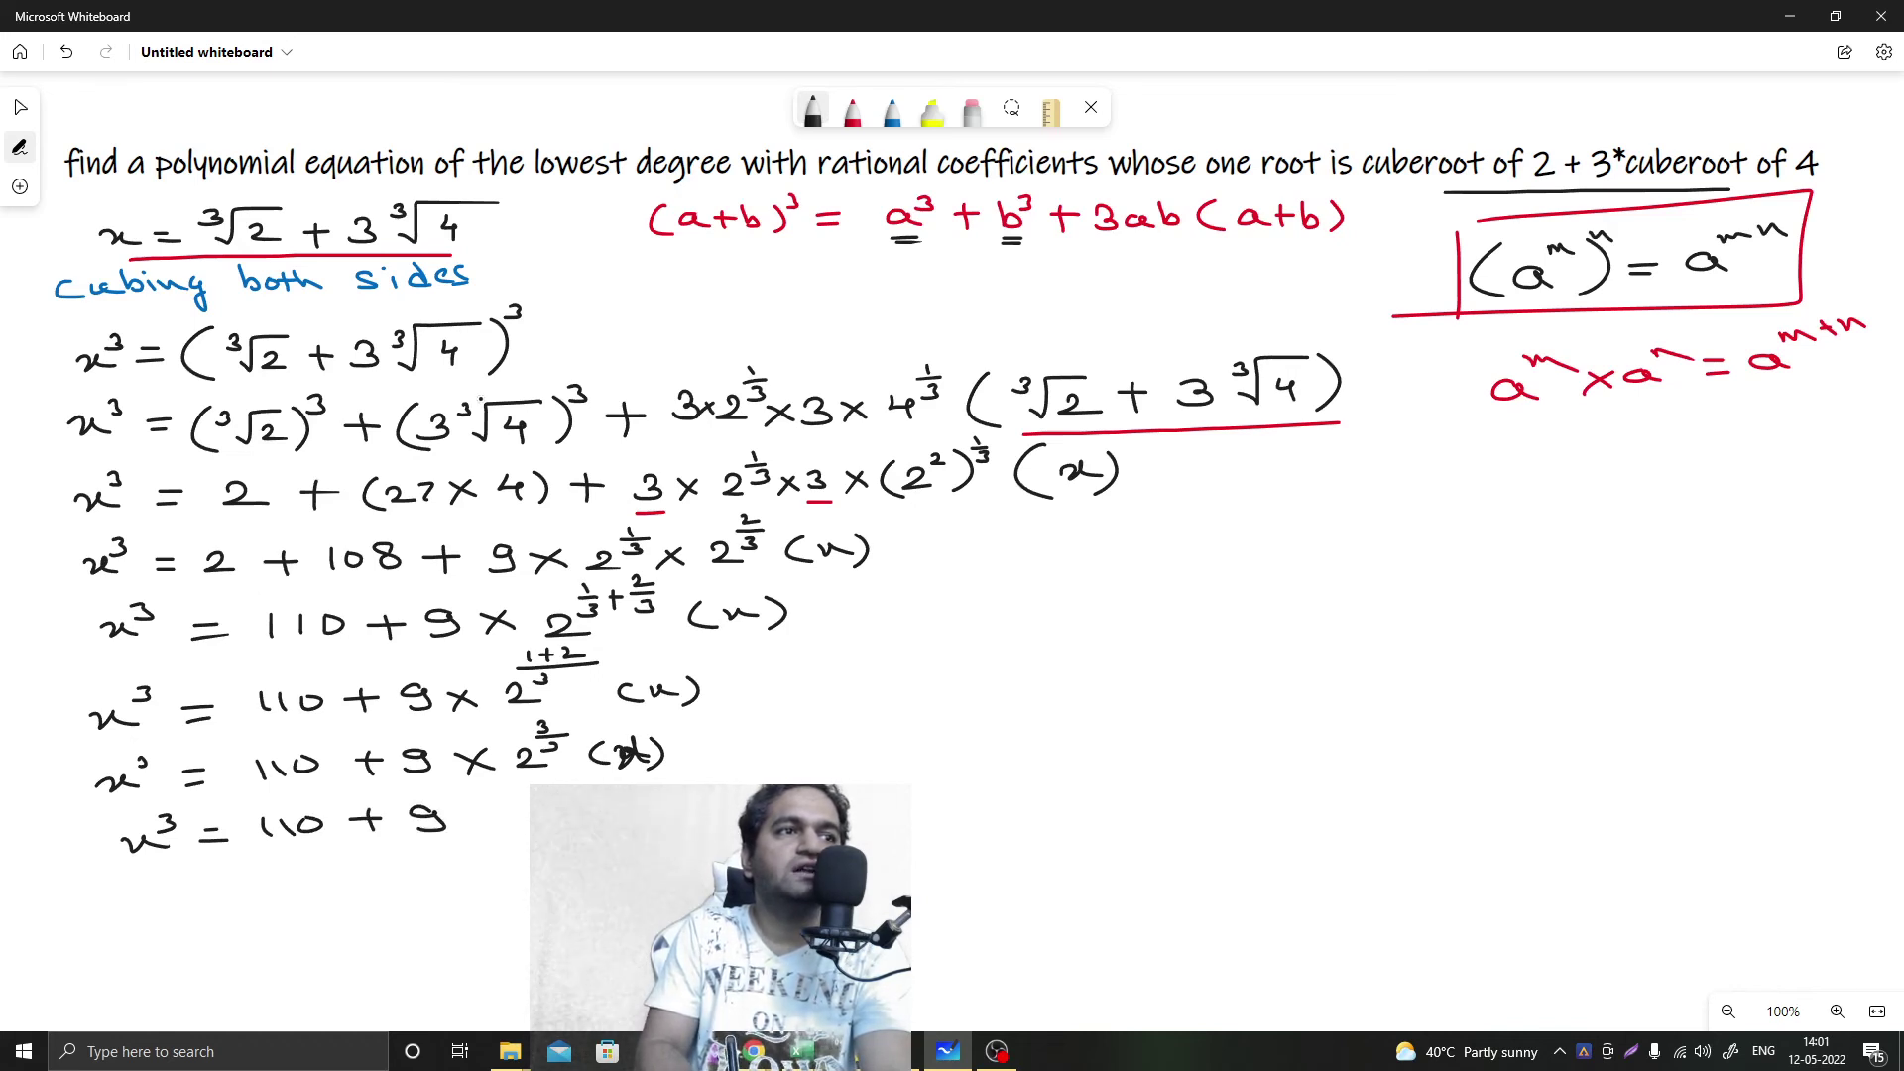
mouse_move(466, 813)
left_mouse_down()
mouse_move(491, 830)
mouse_move(462, 835)
left_mouse_up()
left_click_drag(513, 809, 567, 819)
left_click_drag(583, 803, 619, 803)
left_click_drag(625, 794, 633, 820)
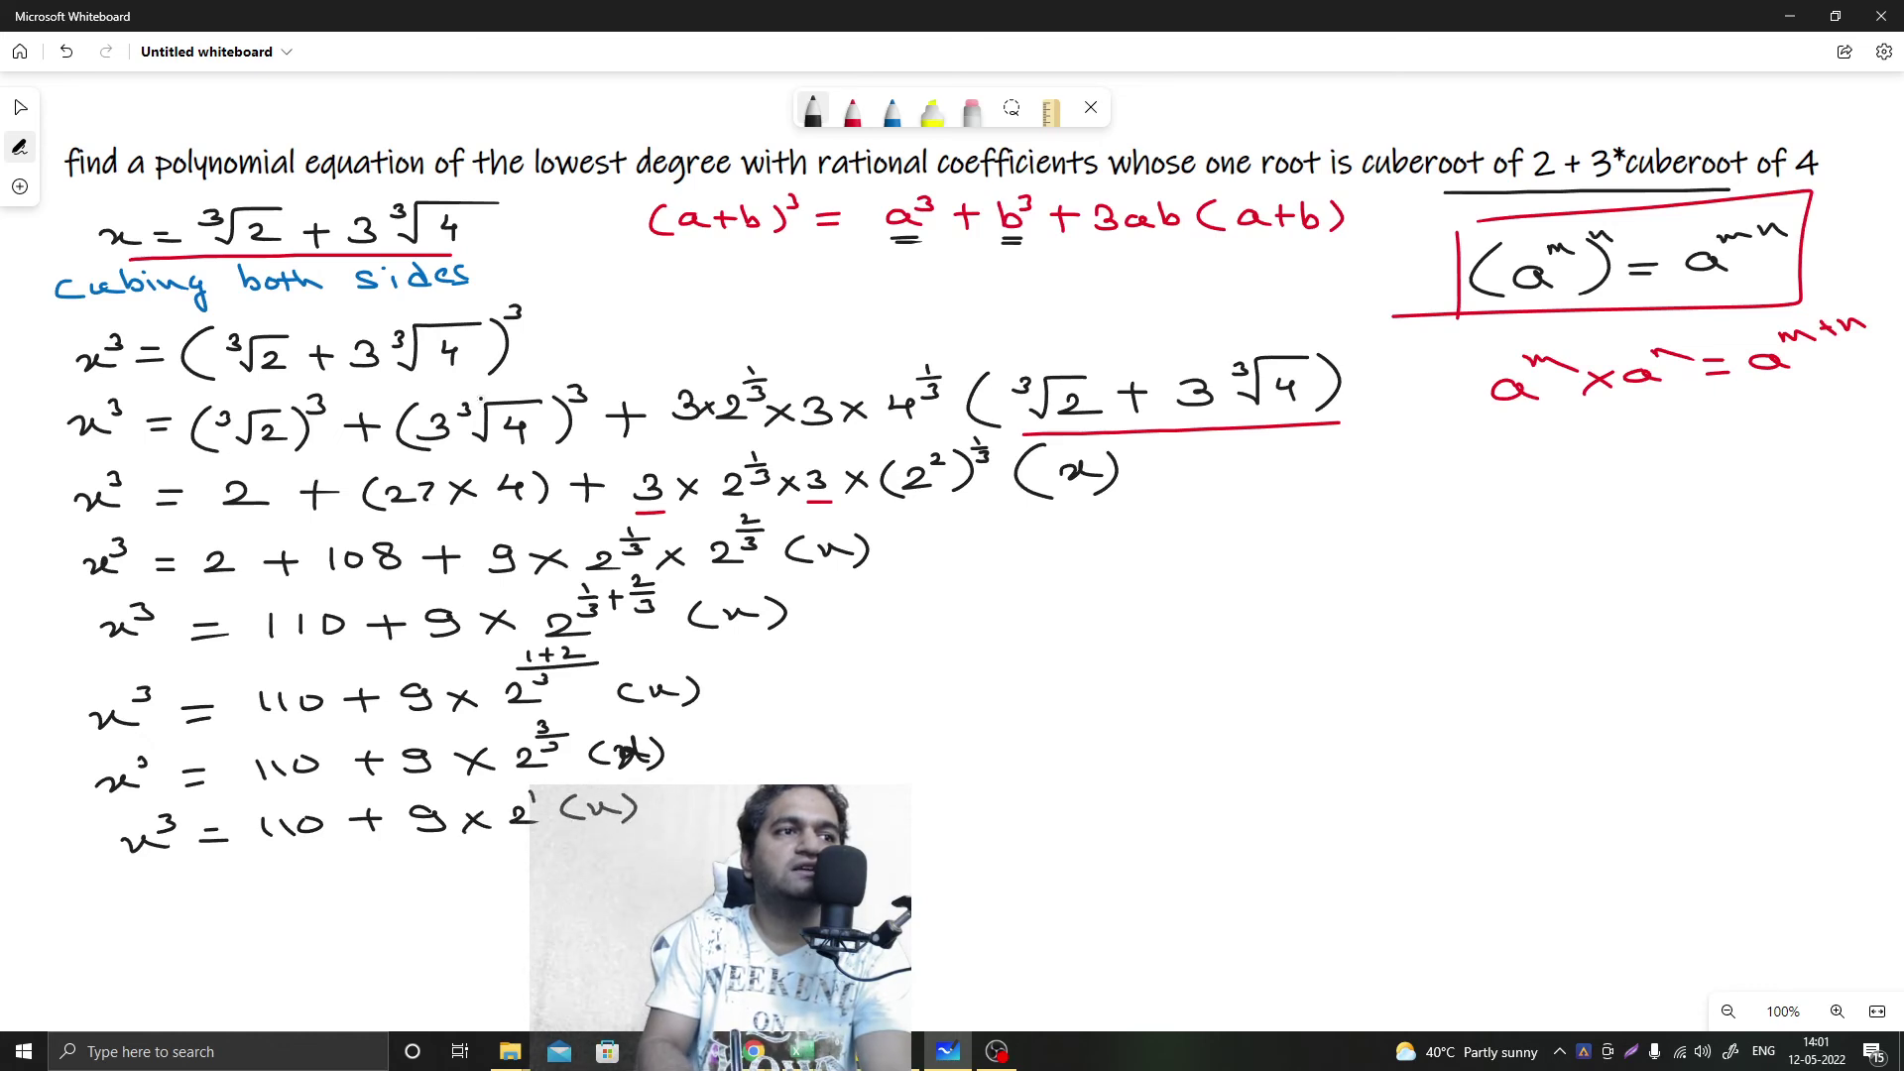
left_click_drag(123, 888, 235, 887)
left_click_drag(217, 897, 246, 899)
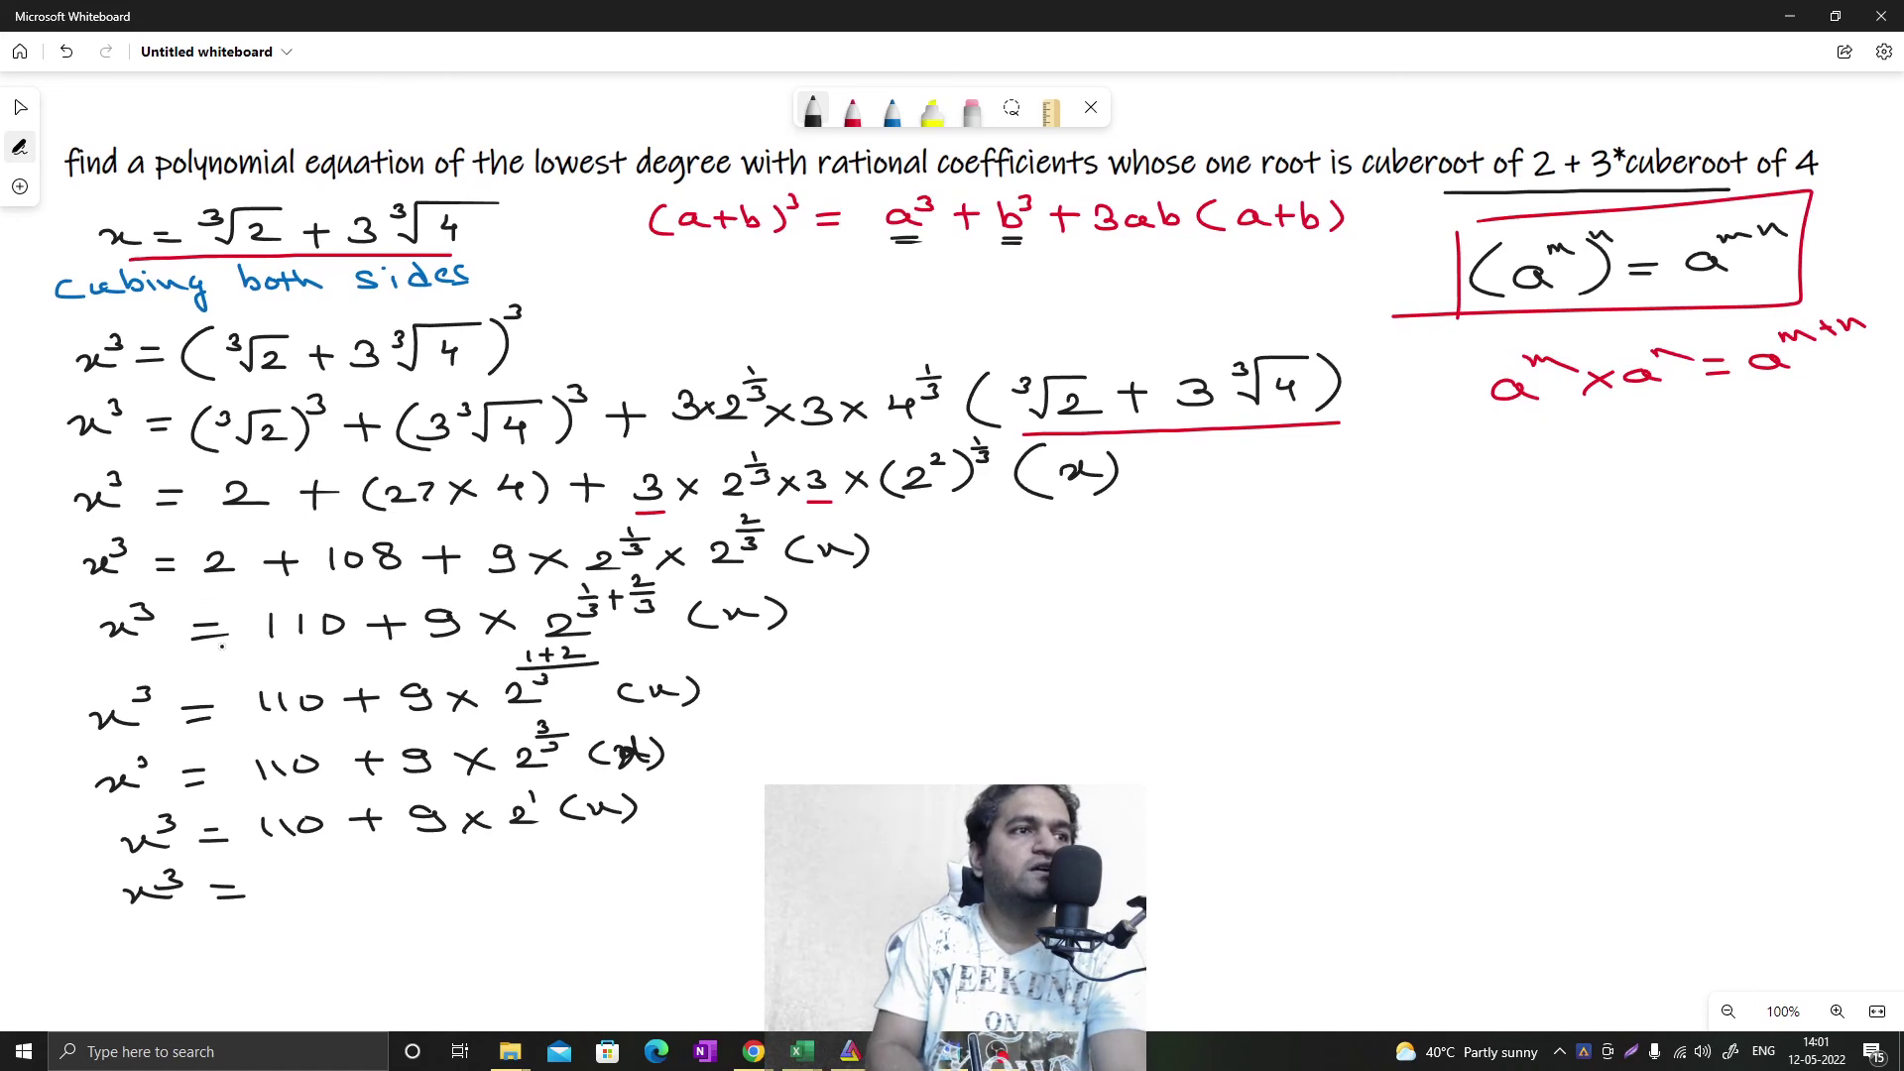
Write 110 + 18x after x³ = to complete x³ = 110 + 18x.
left_click_drag(286, 869, 288, 891)
mouse_move(300, 870)
left_mouse_down()
mouse_move(302, 891)
mouse_move(334, 869)
mouse_move(415, 871)
left_mouse_up()
mouse_move(397, 861)
left_mouse_down()
mouse_move(397, 888)
mouse_move(451, 883)
left_mouse_up()
mouse_move(474, 859)
left_mouse_down()
mouse_move(458, 868)
mouse_move(474, 859)
left_mouse_up()
left_click_drag(495, 859, 536, 859)
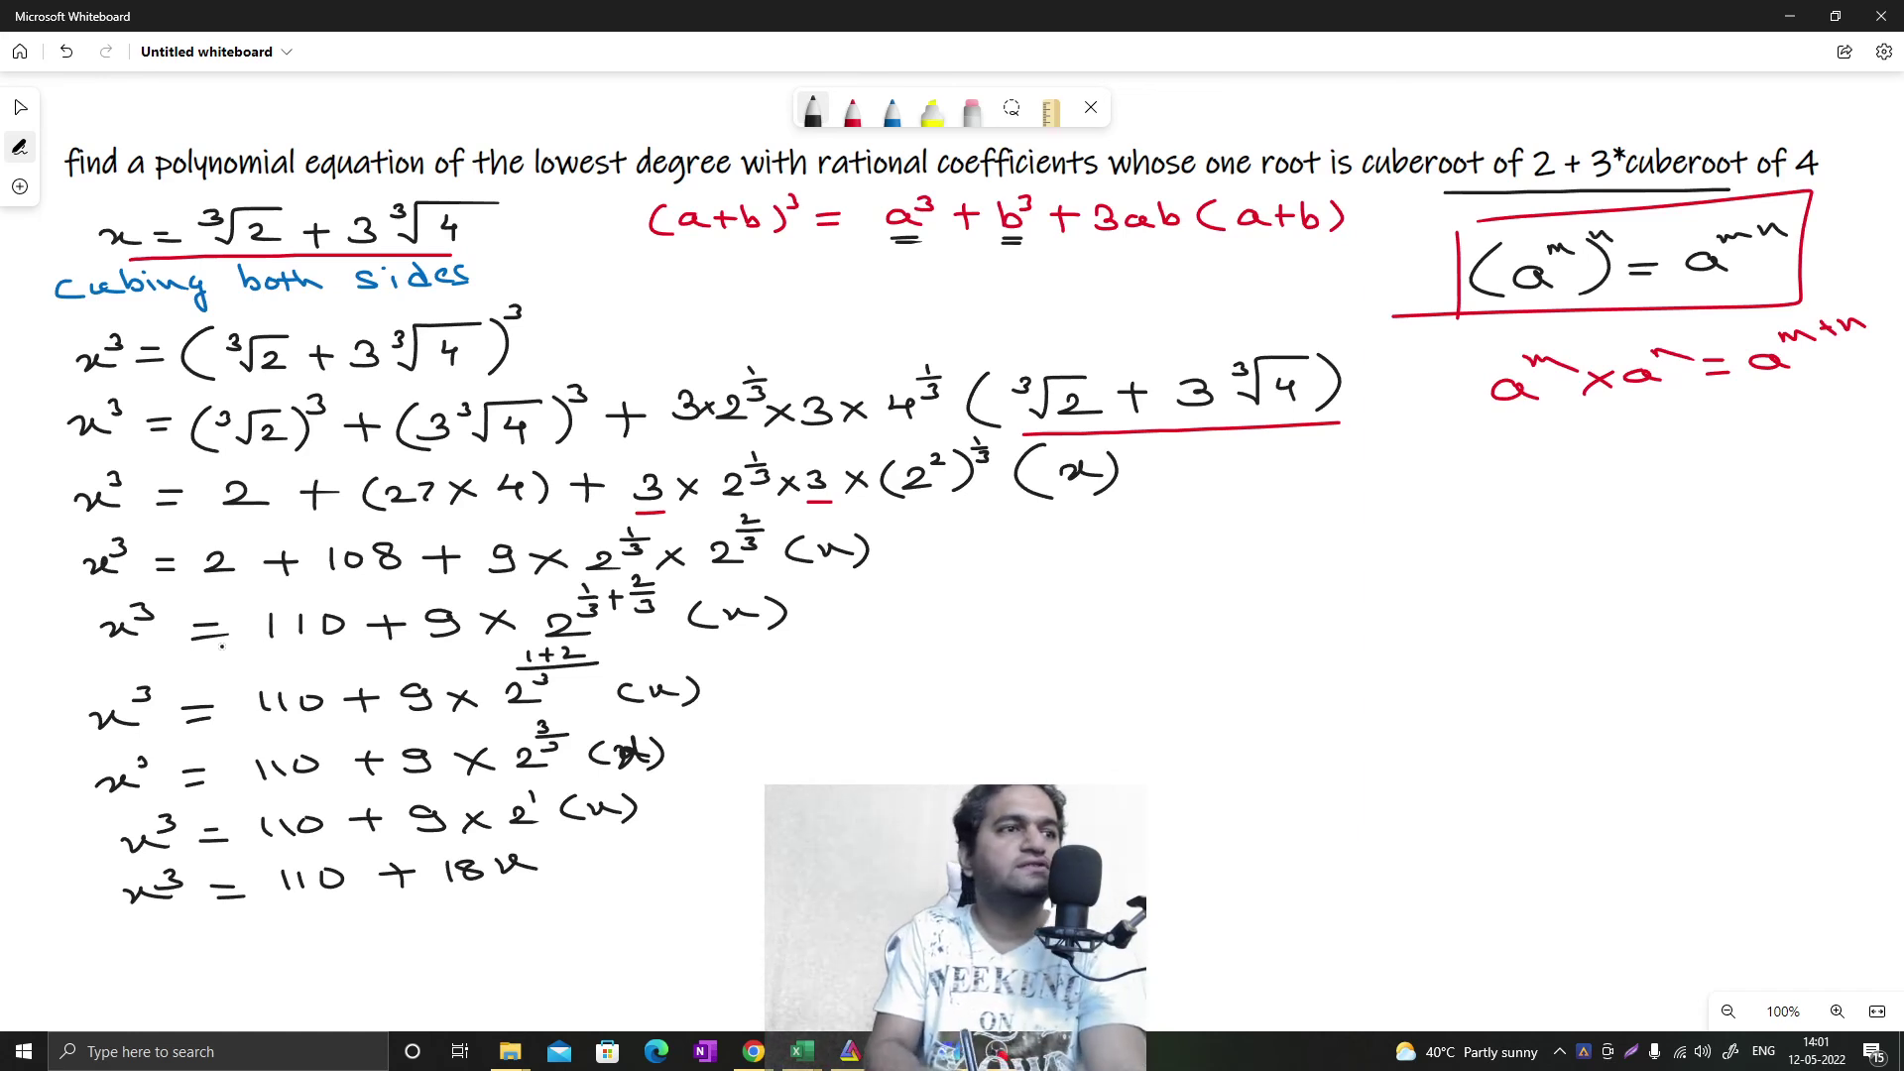
Handwrite the final line x³ − 18x + 110 = 0 below.
mouse_move(133, 933)
left_mouse_down()
mouse_move(146, 951)
mouse_move(167, 930)
mouse_move(238, 931)
left_mouse_up()
mouse_move(248, 921)
left_mouse_down()
mouse_move(250, 941)
mouse_move(279, 922)
left_mouse_up()
left_click_drag(293, 922, 377, 921)
mouse_move(359, 910)
left_mouse_down()
mouse_move(360, 934)
mouse_move(422, 930)
left_mouse_up()
mouse_move(448, 908)
left_mouse_down()
mouse_move(437, 923)
mouse_move(451, 909)
left_mouse_up()
left_click_drag(477, 909, 508, 916)
mouse_move(545, 892)
left_mouse_down()
mouse_move(539, 916)
mouse_move(547, 891)
left_mouse_up()
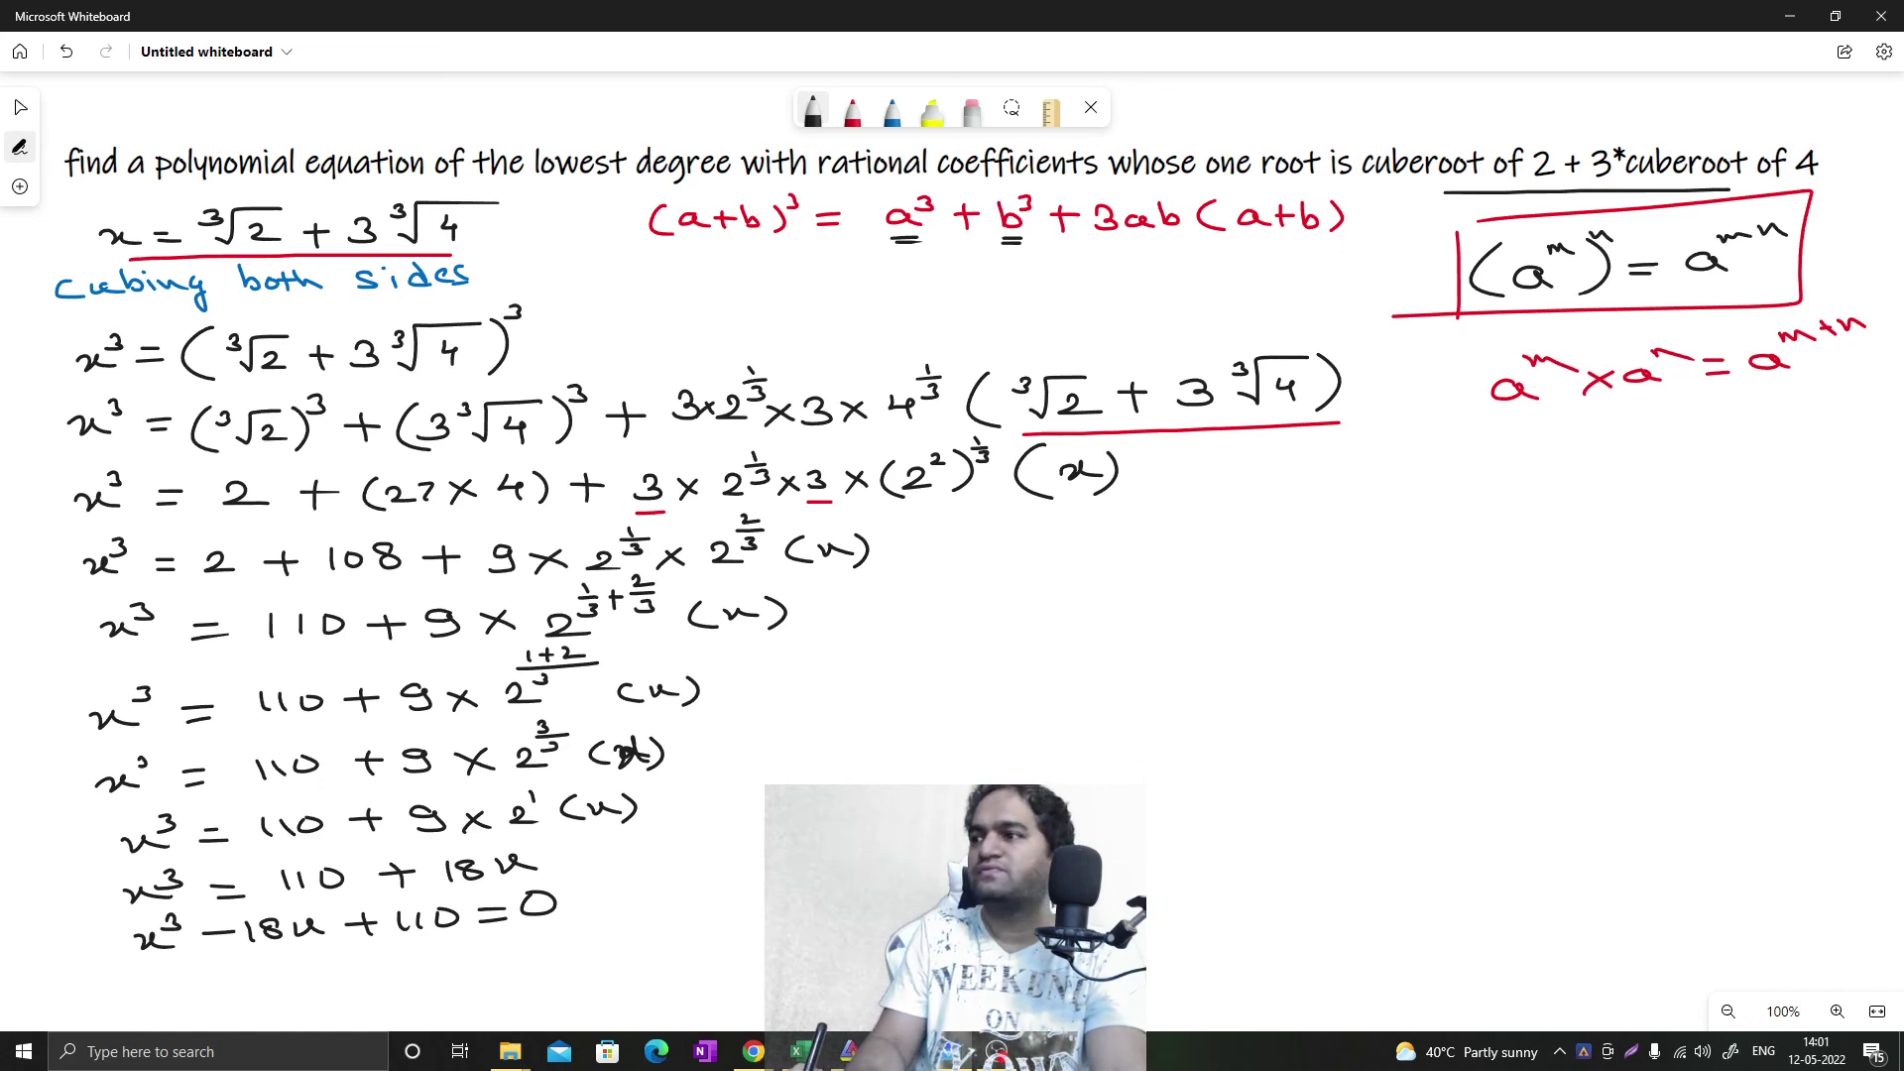
Erase the plus before 110 and replace it with a minus, giving x³ − 18x − 110 = 0.
key("e")
left_click(360, 923)
key("p")
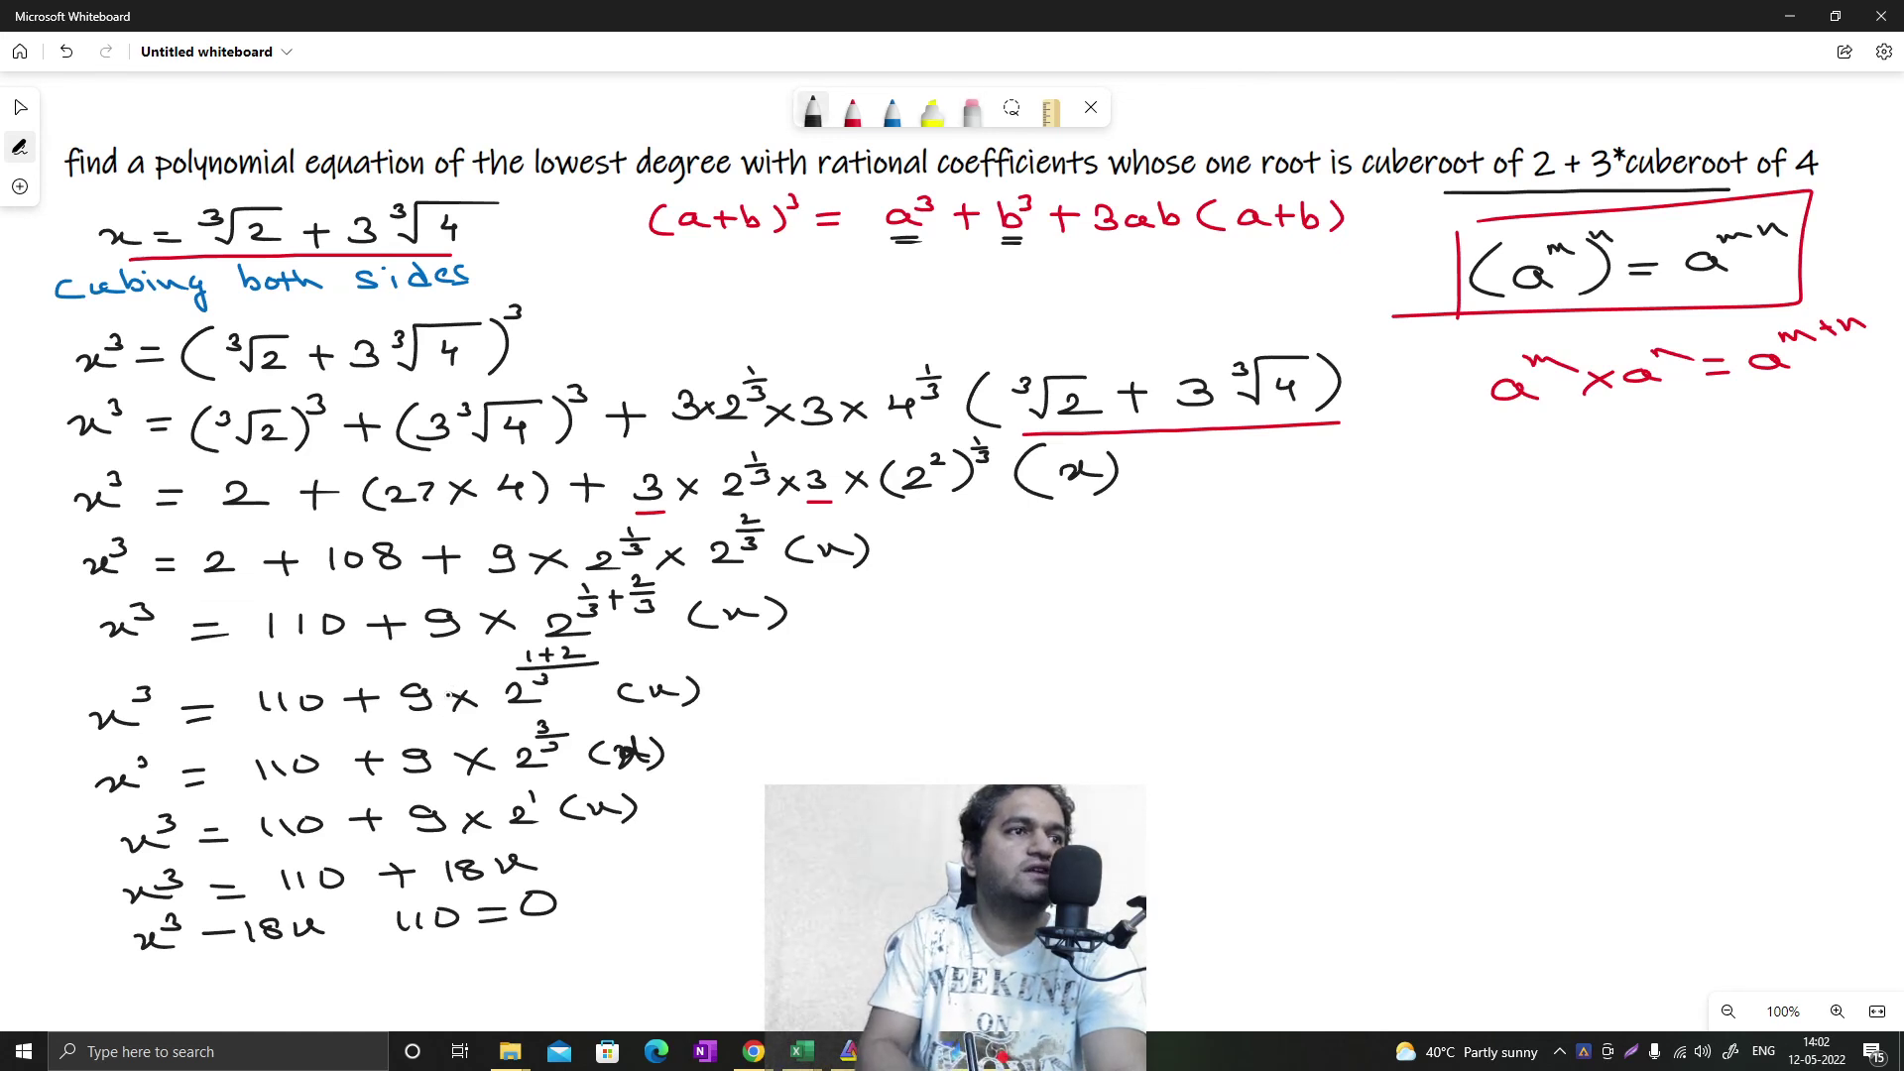
left_click_drag(343, 921, 380, 920)
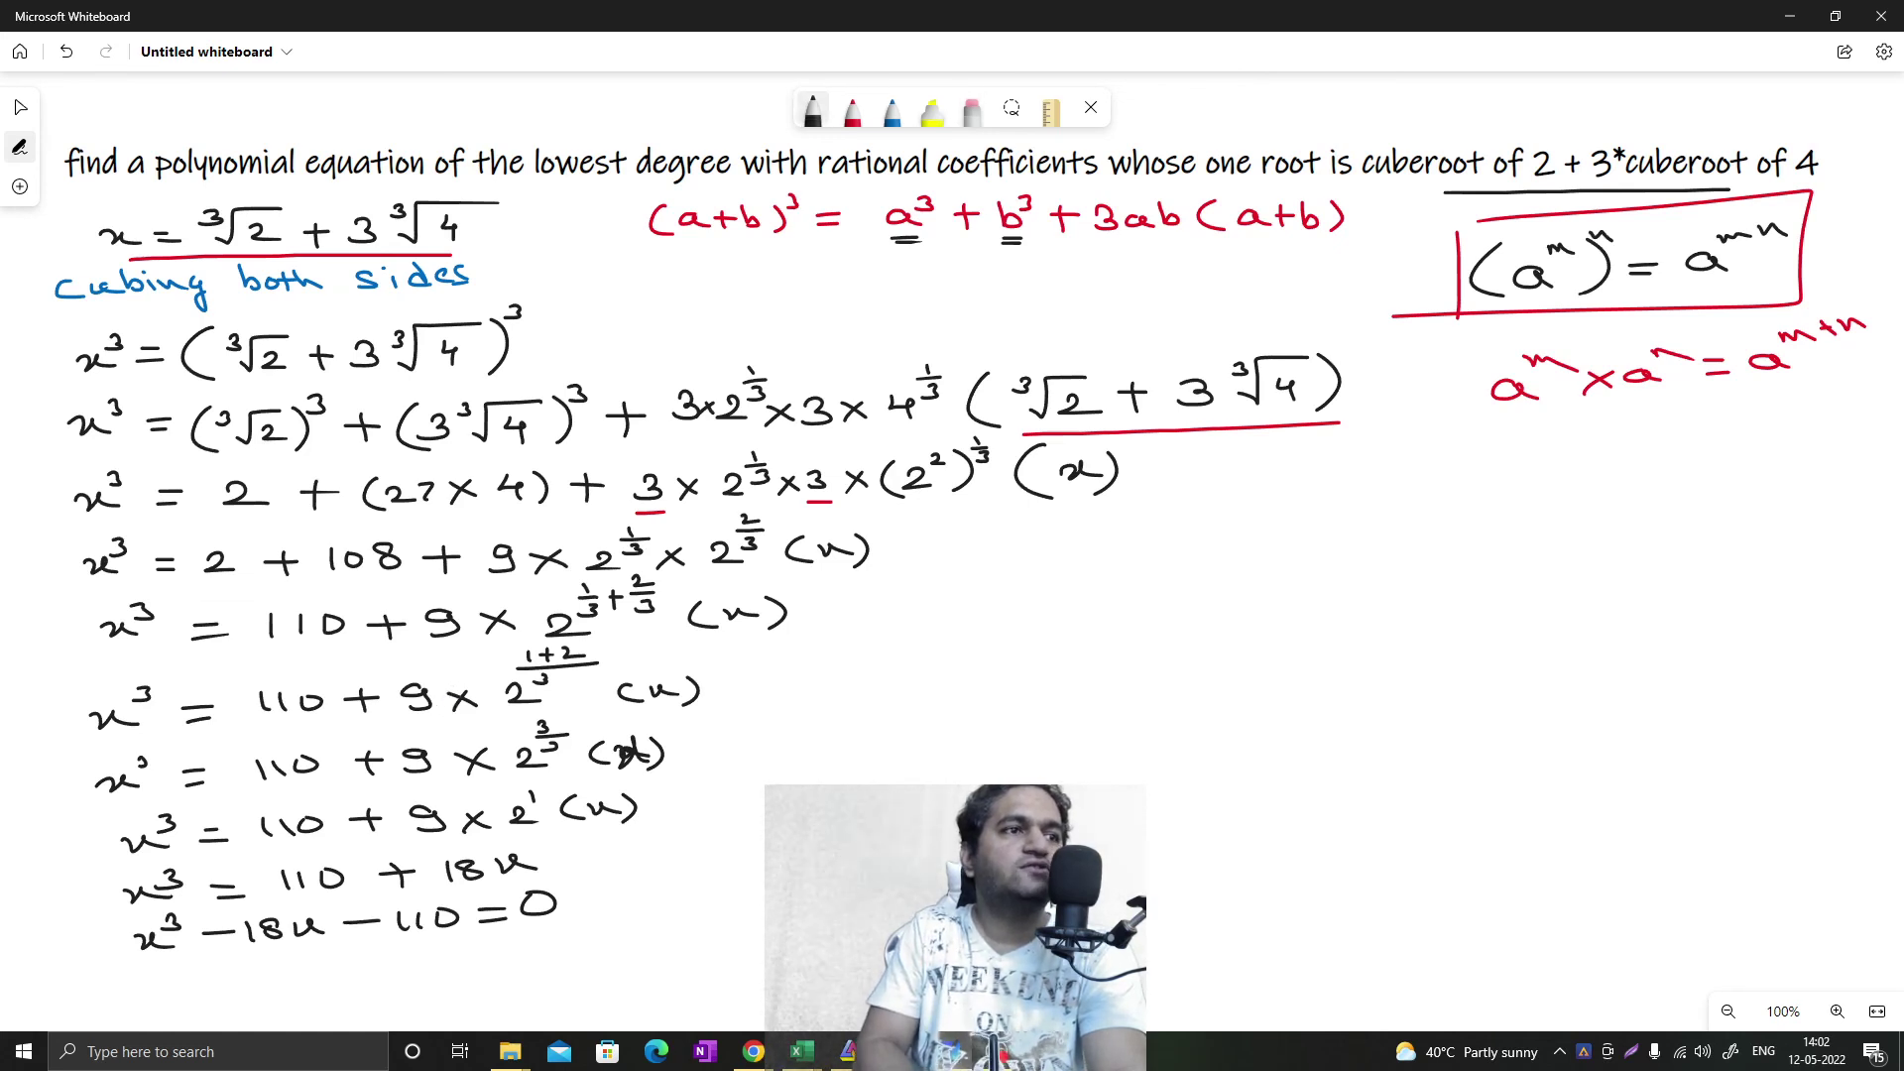